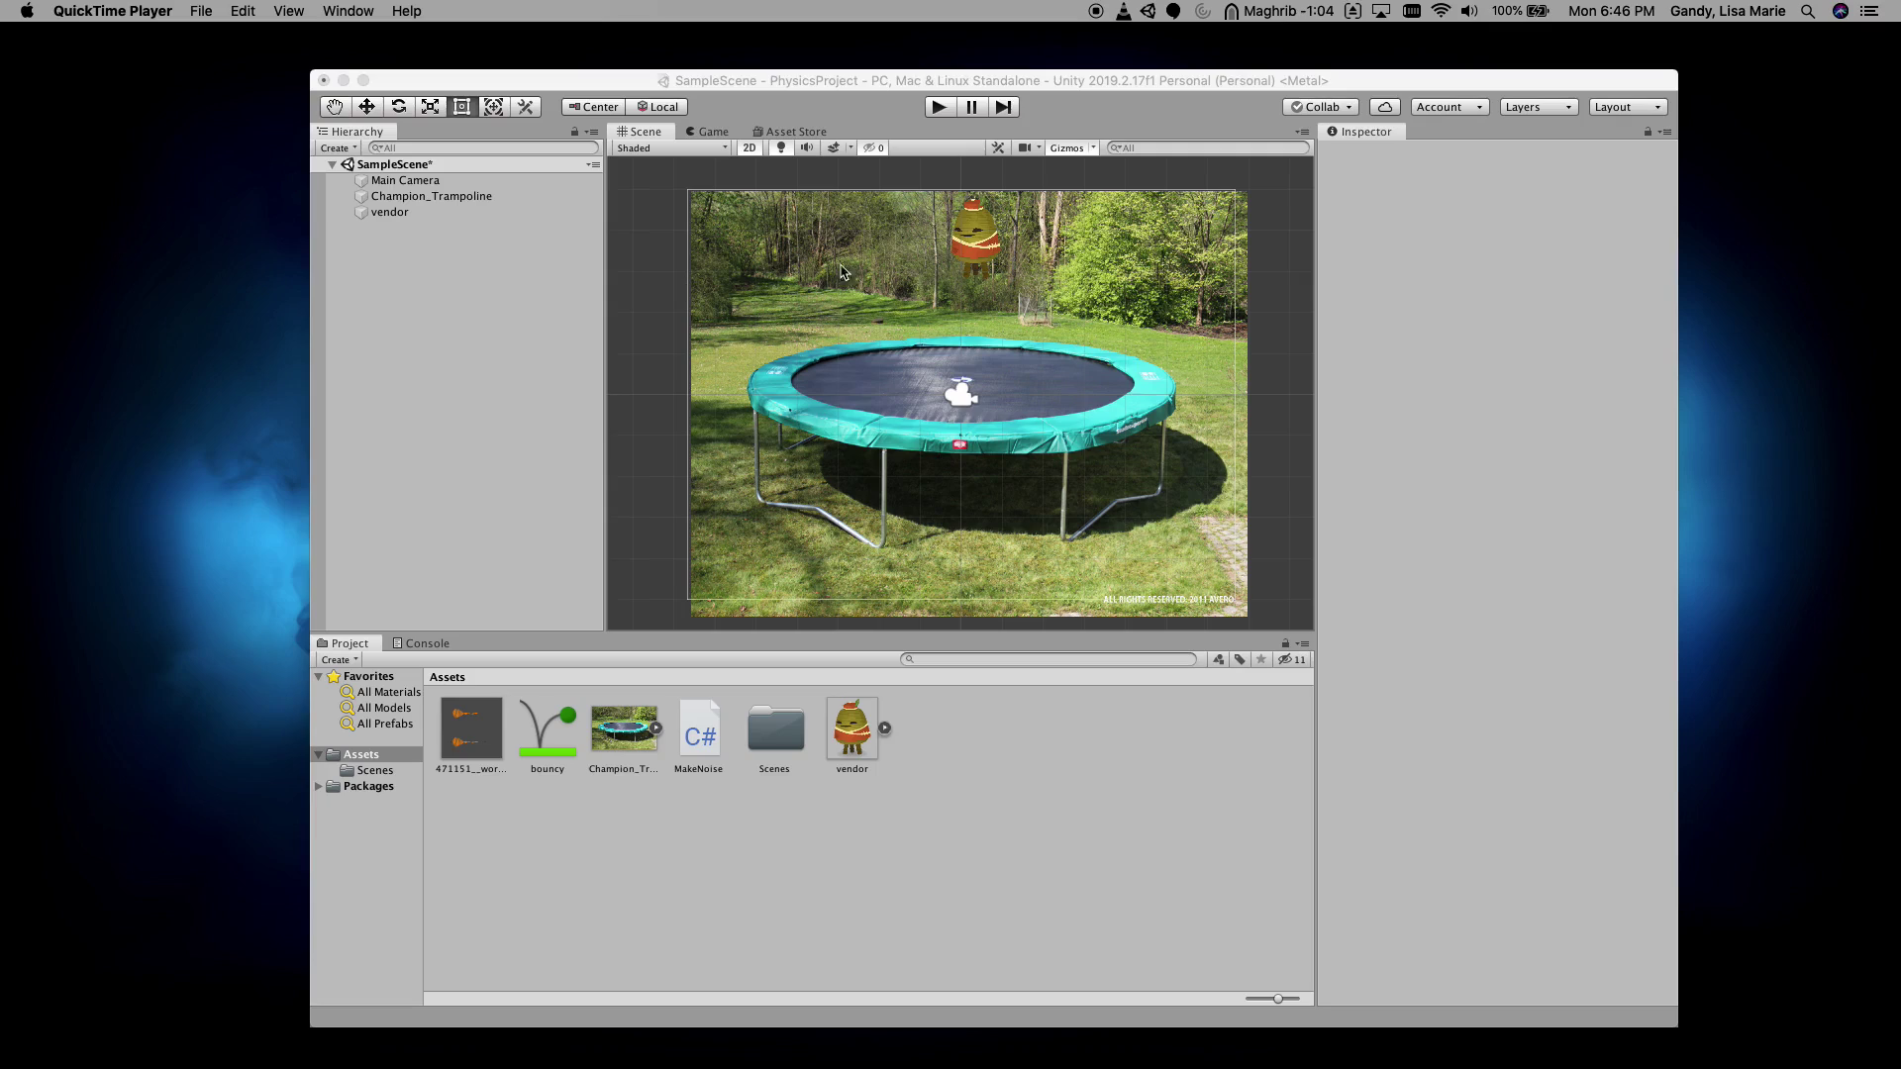
Review the Main Camera, trampoline and vendor settings, then open MakeNoise in Visual Studio.
left_click(961, 396)
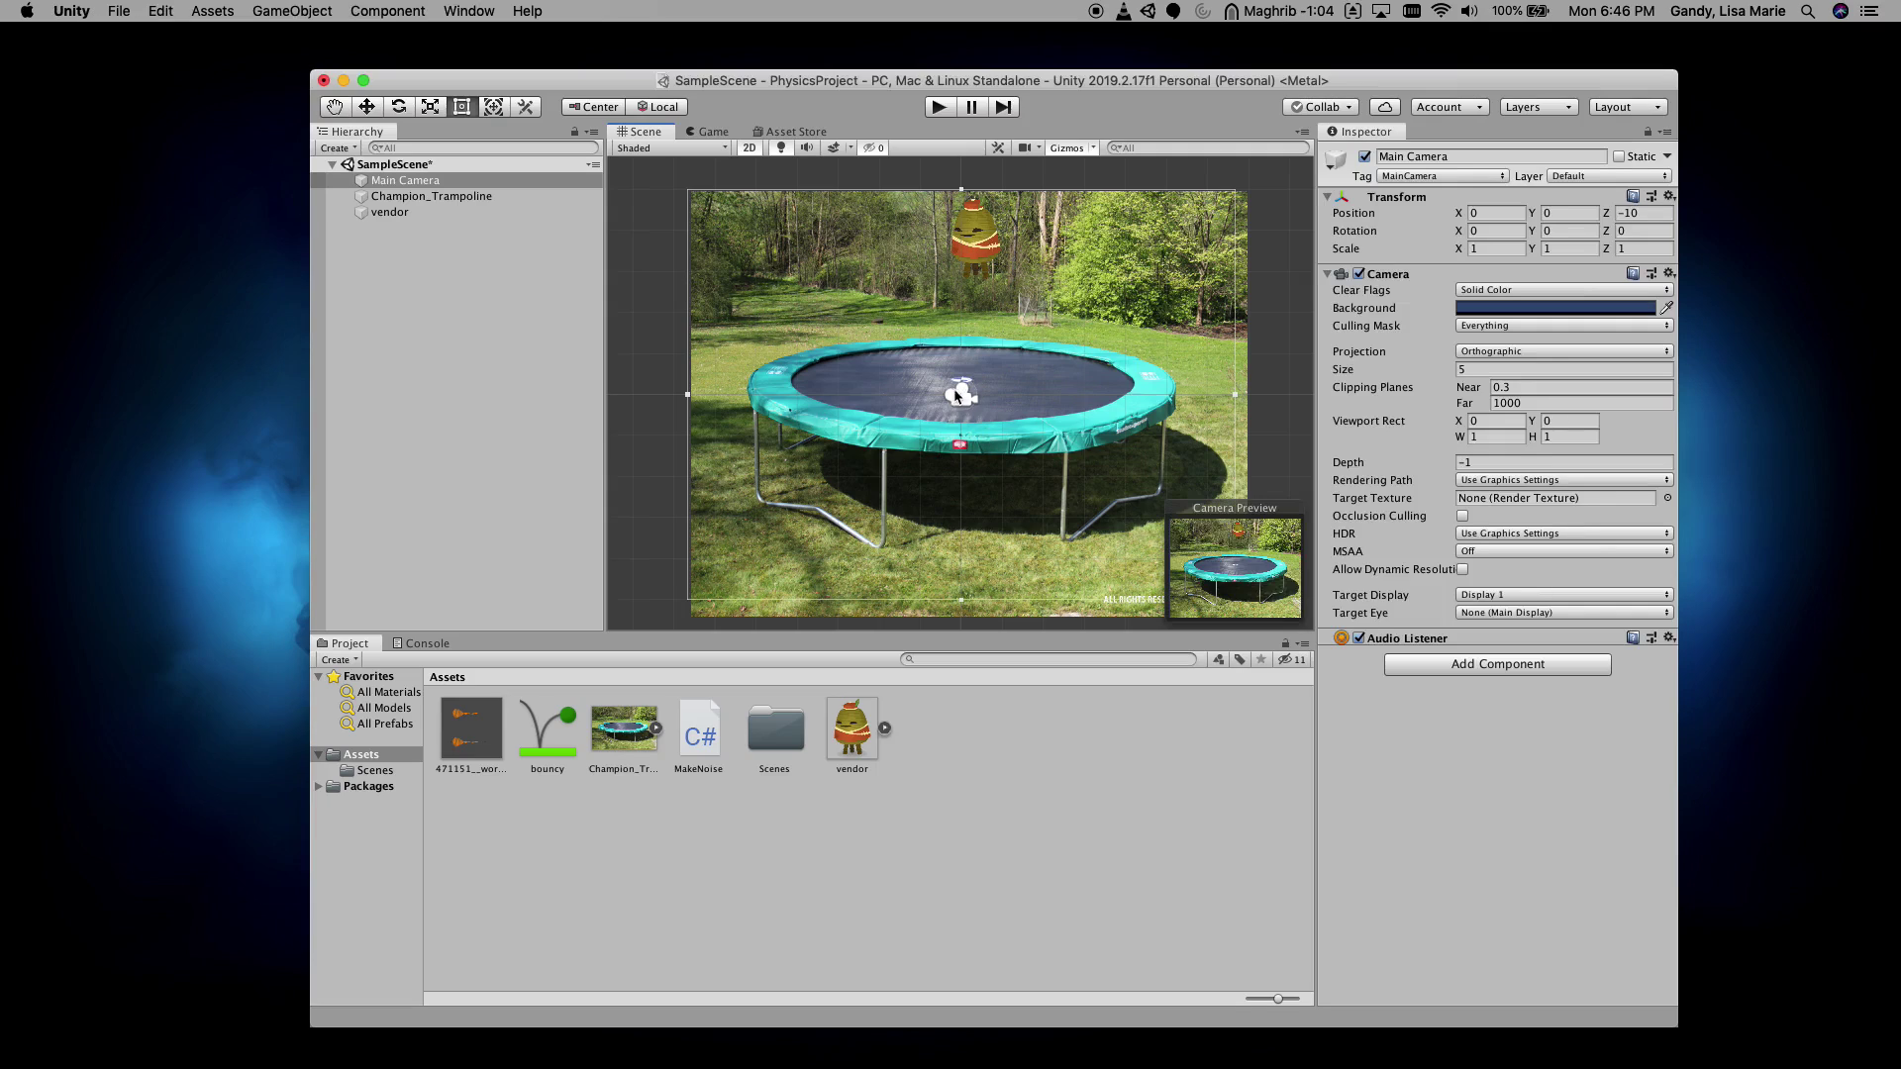
left_click(860, 403)
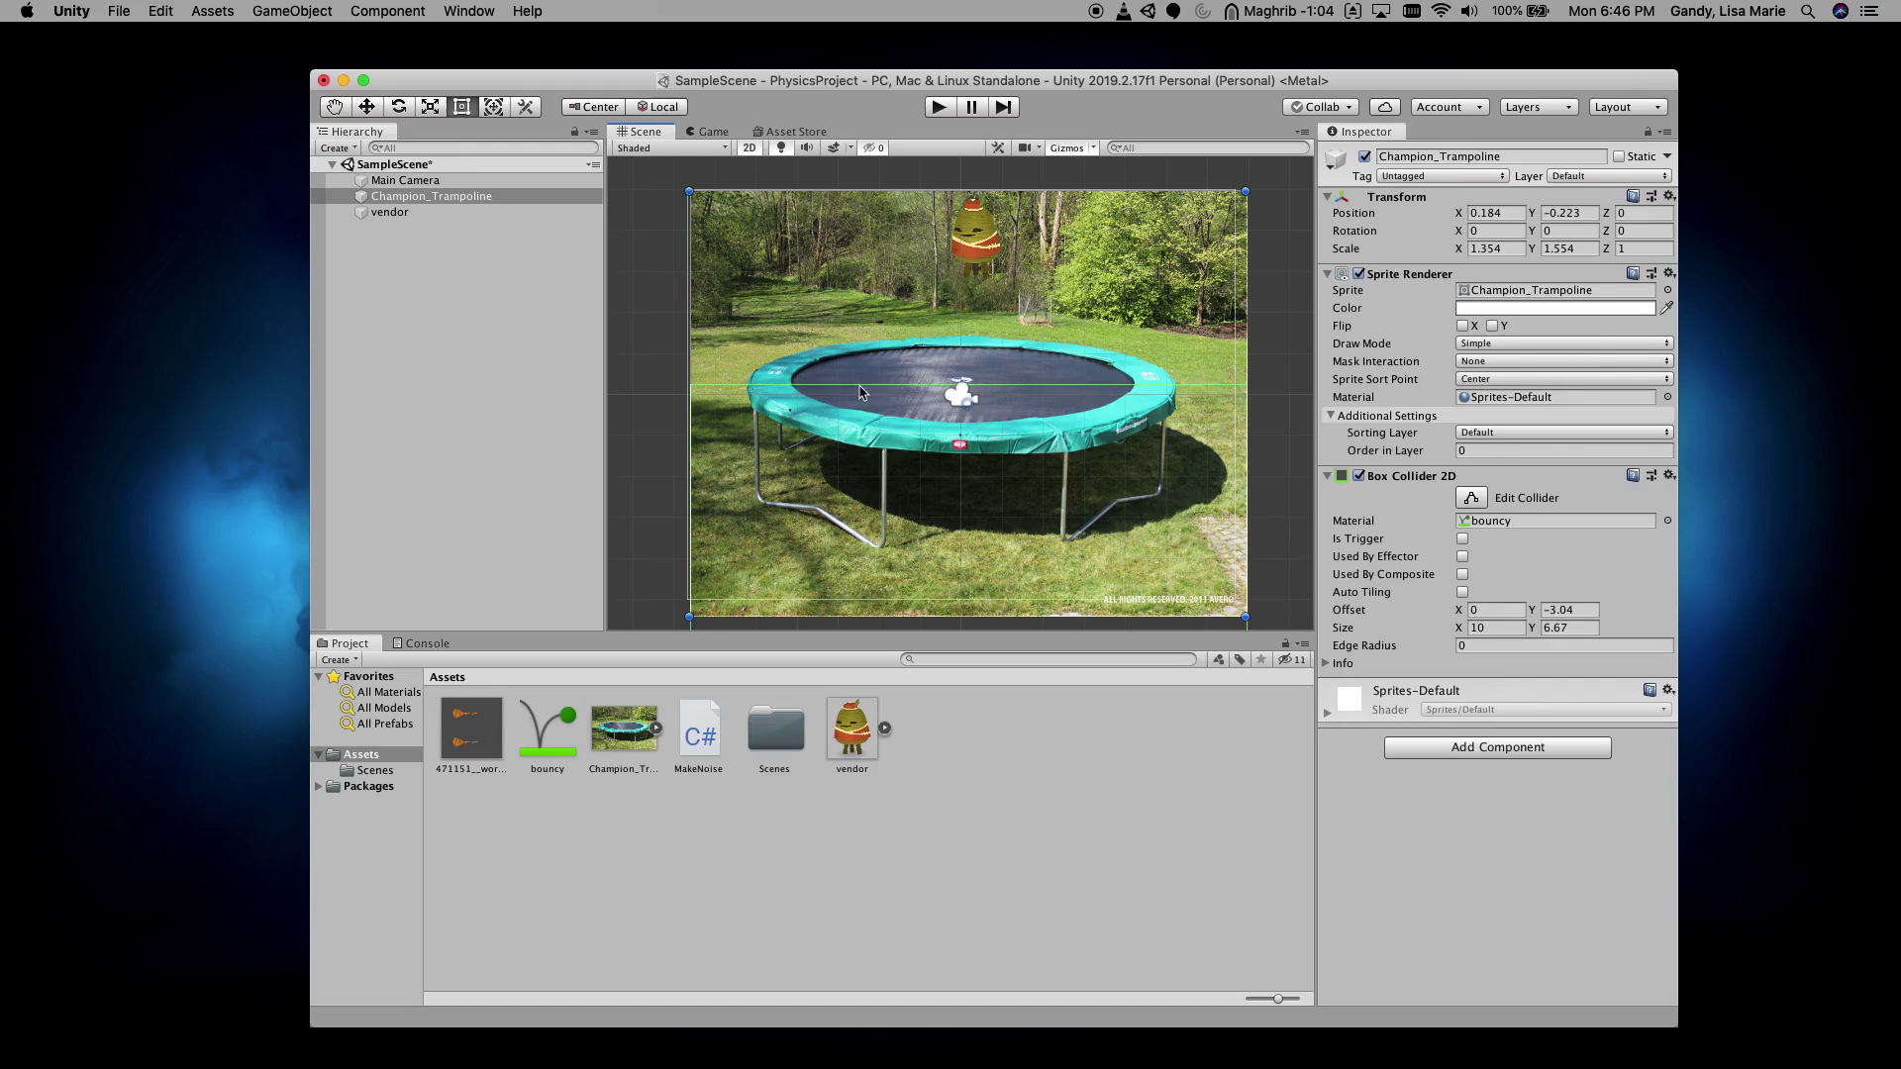
left_click(971, 242)
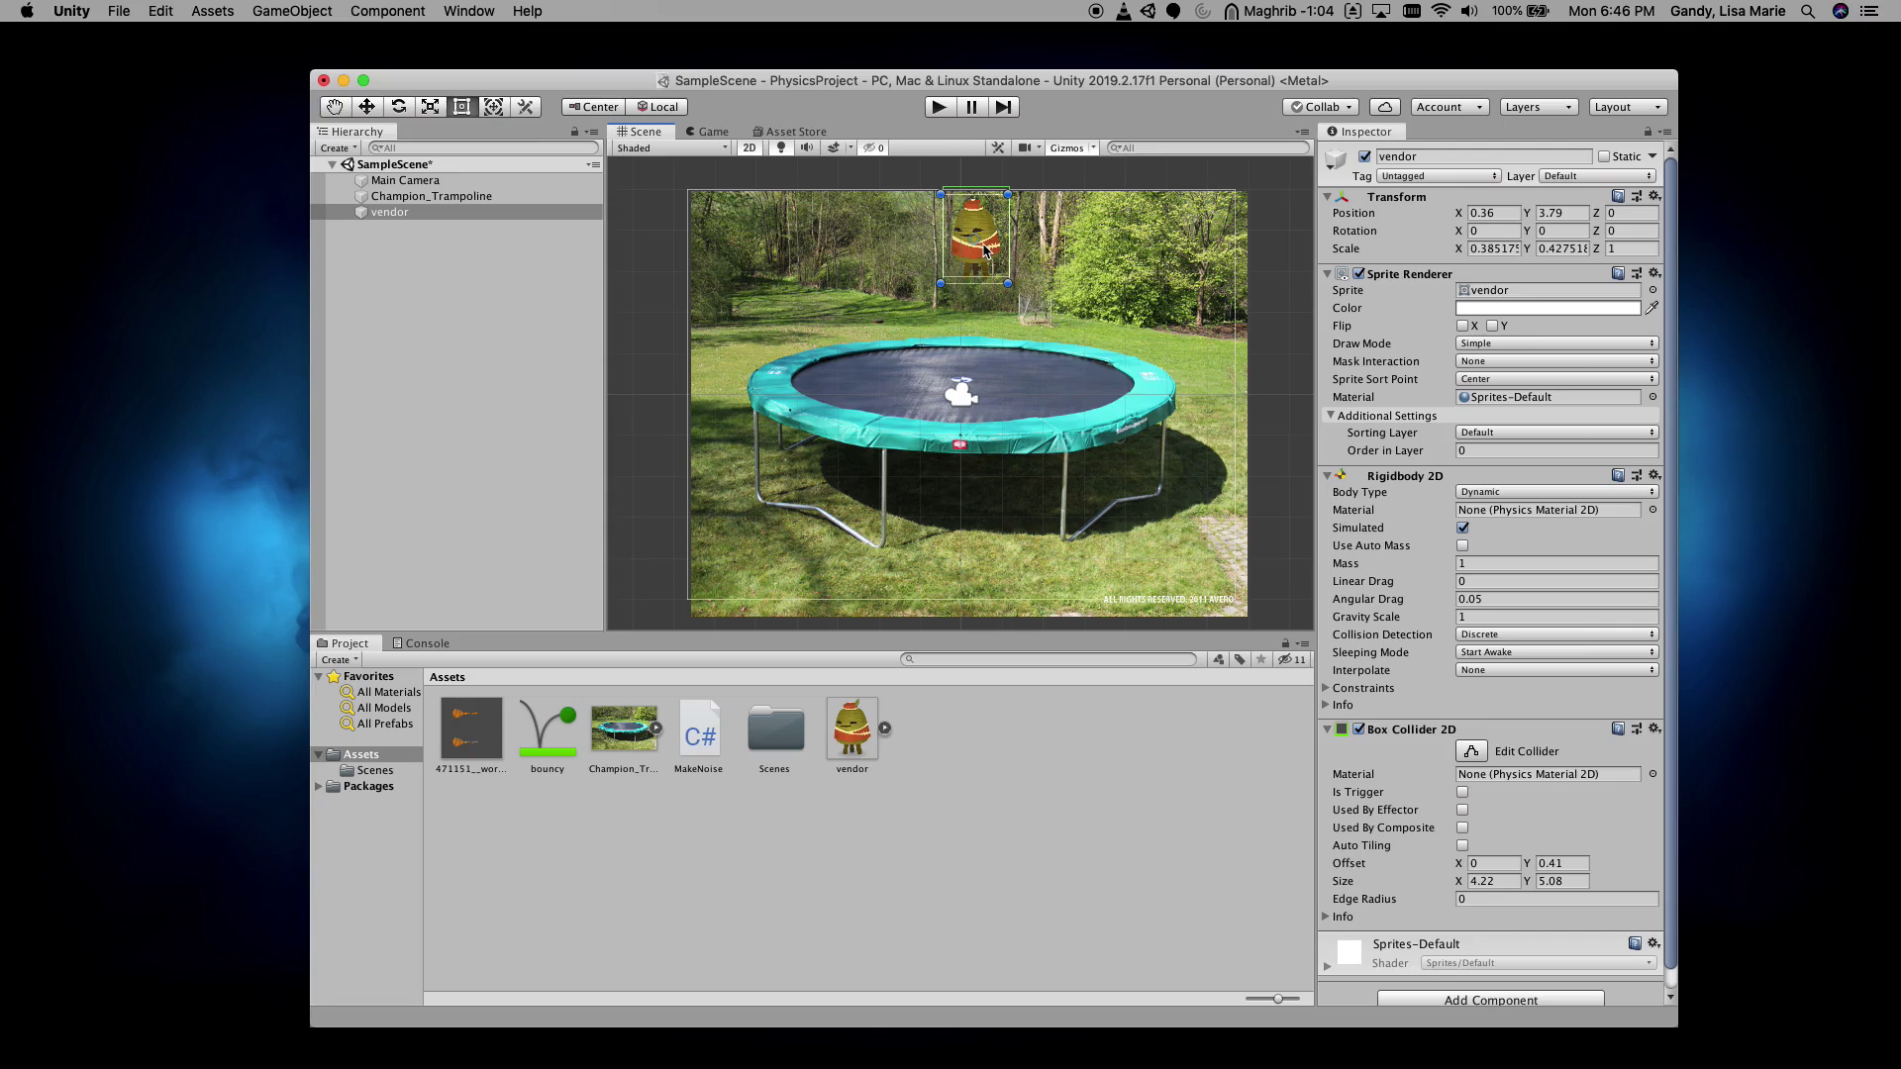
left_click(961, 408)
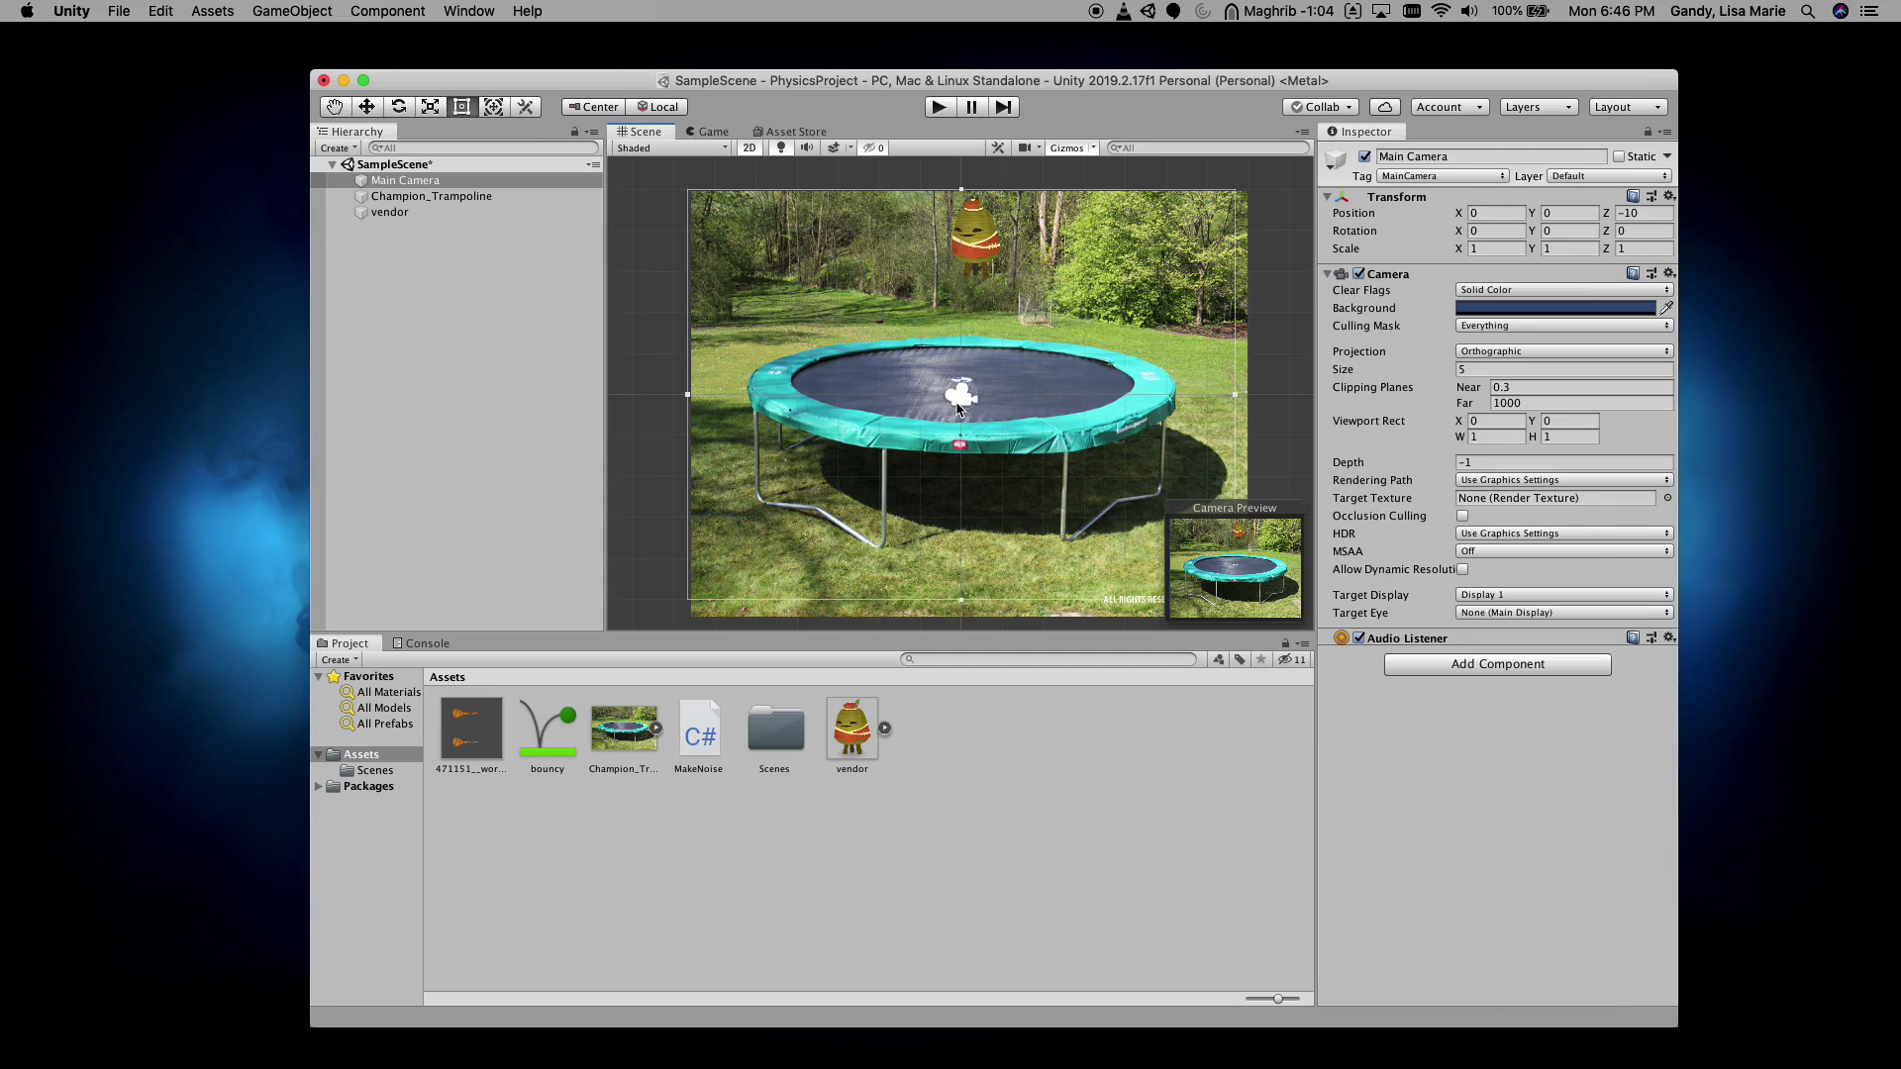
left_click(808, 394)
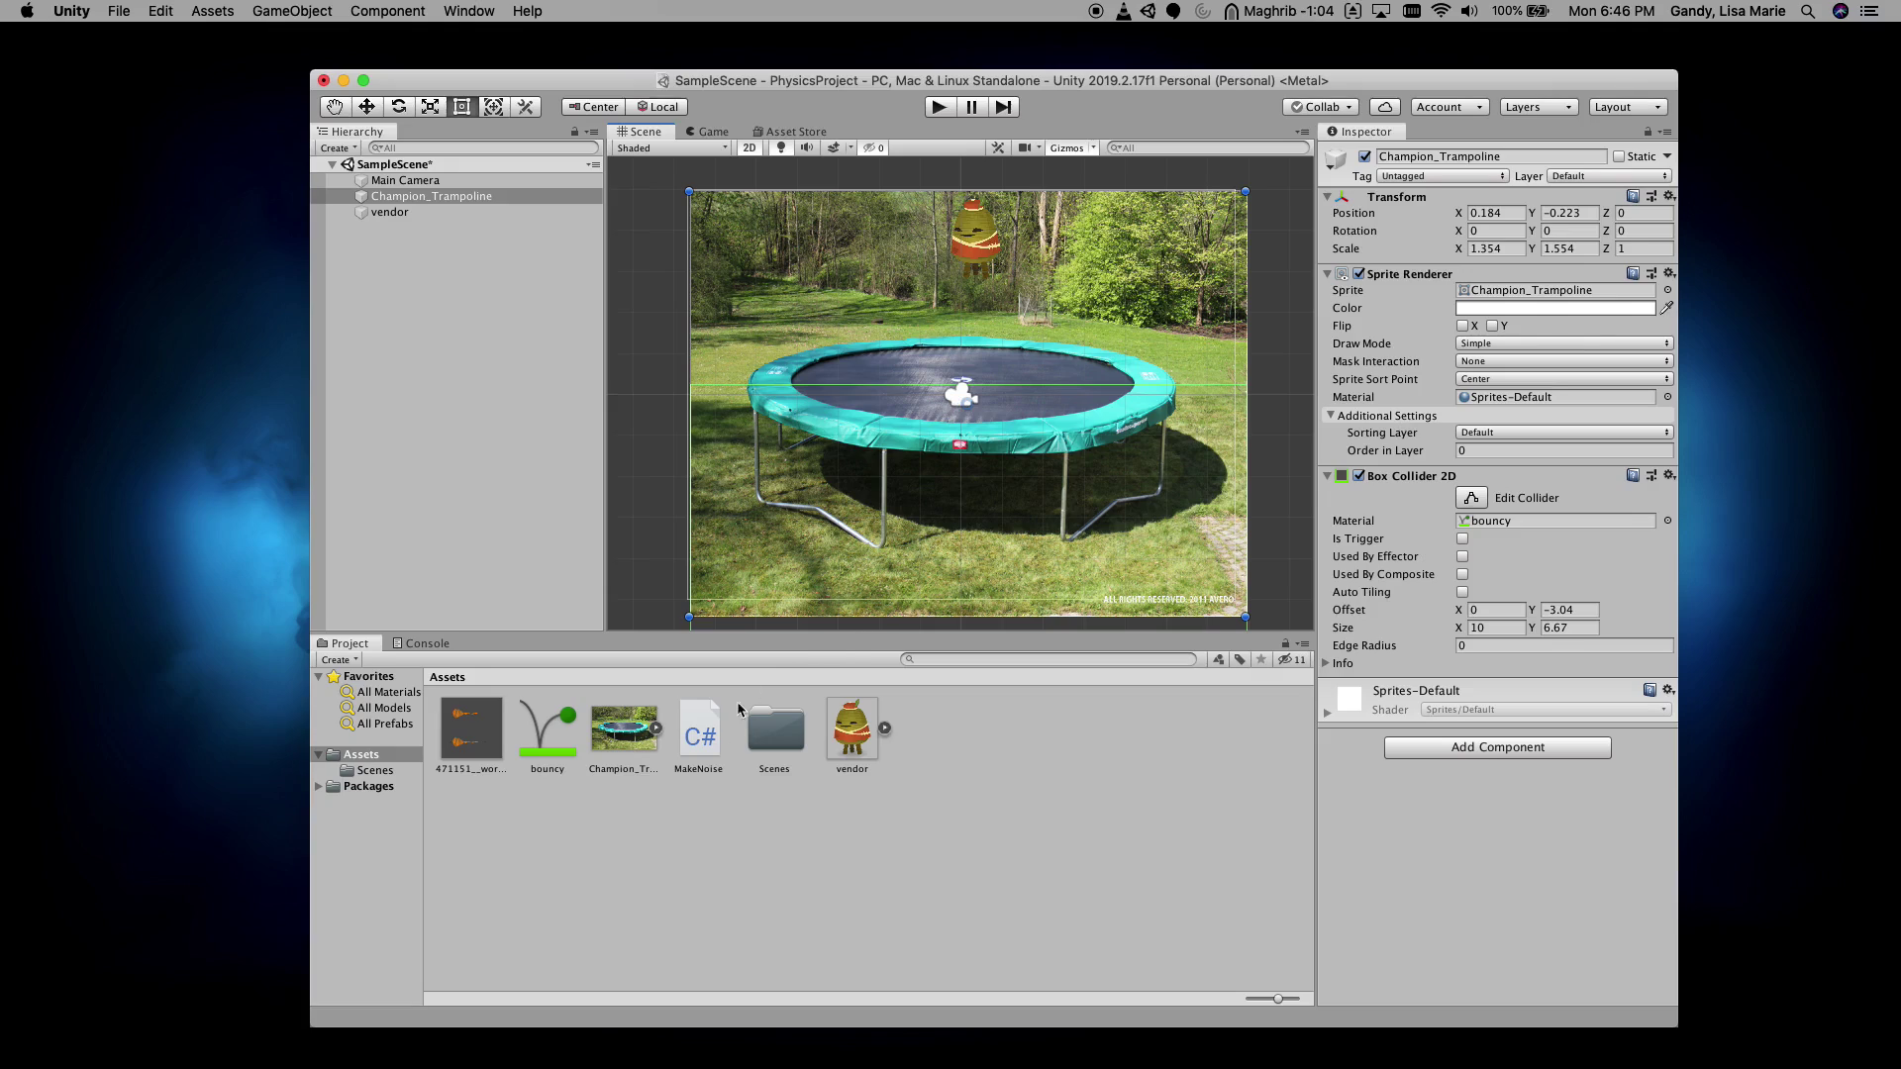
left_click(701, 741)
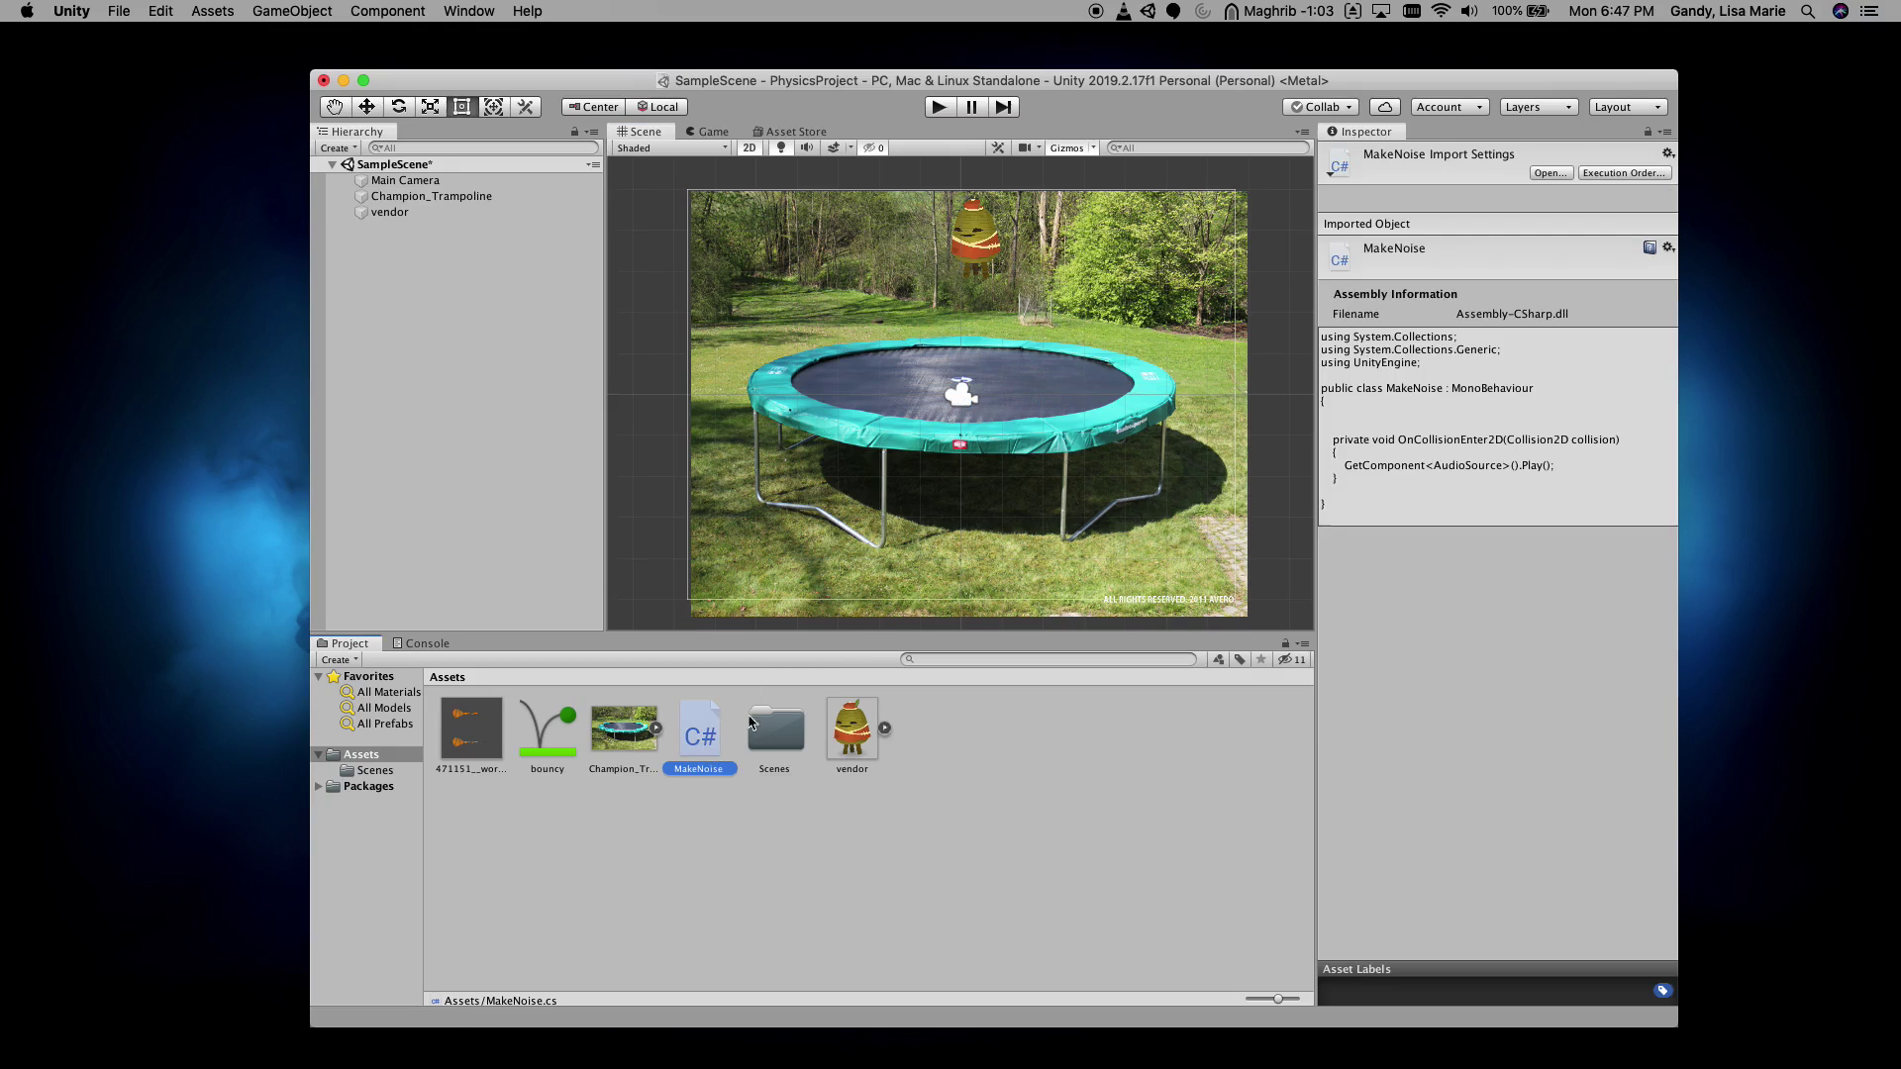
double_click(700, 732)
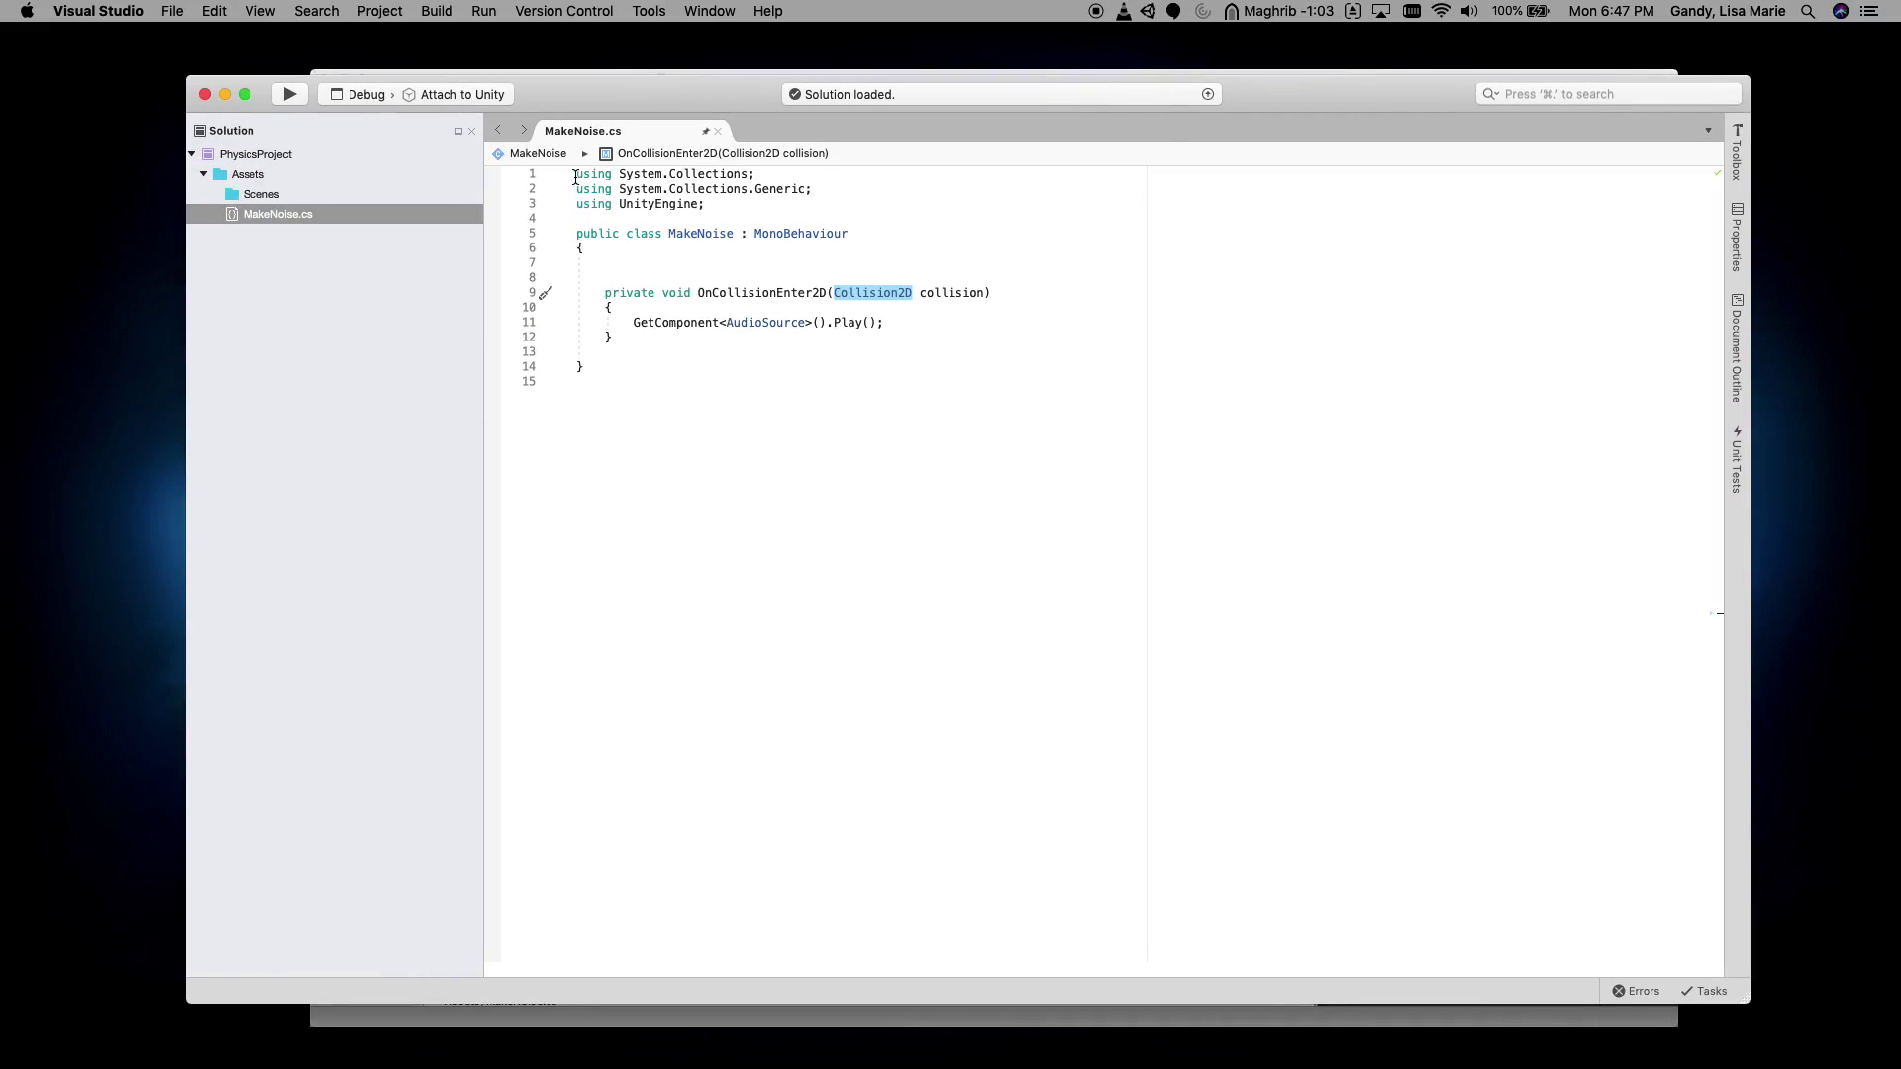
left_click_drag(572, 234, 659, 375)
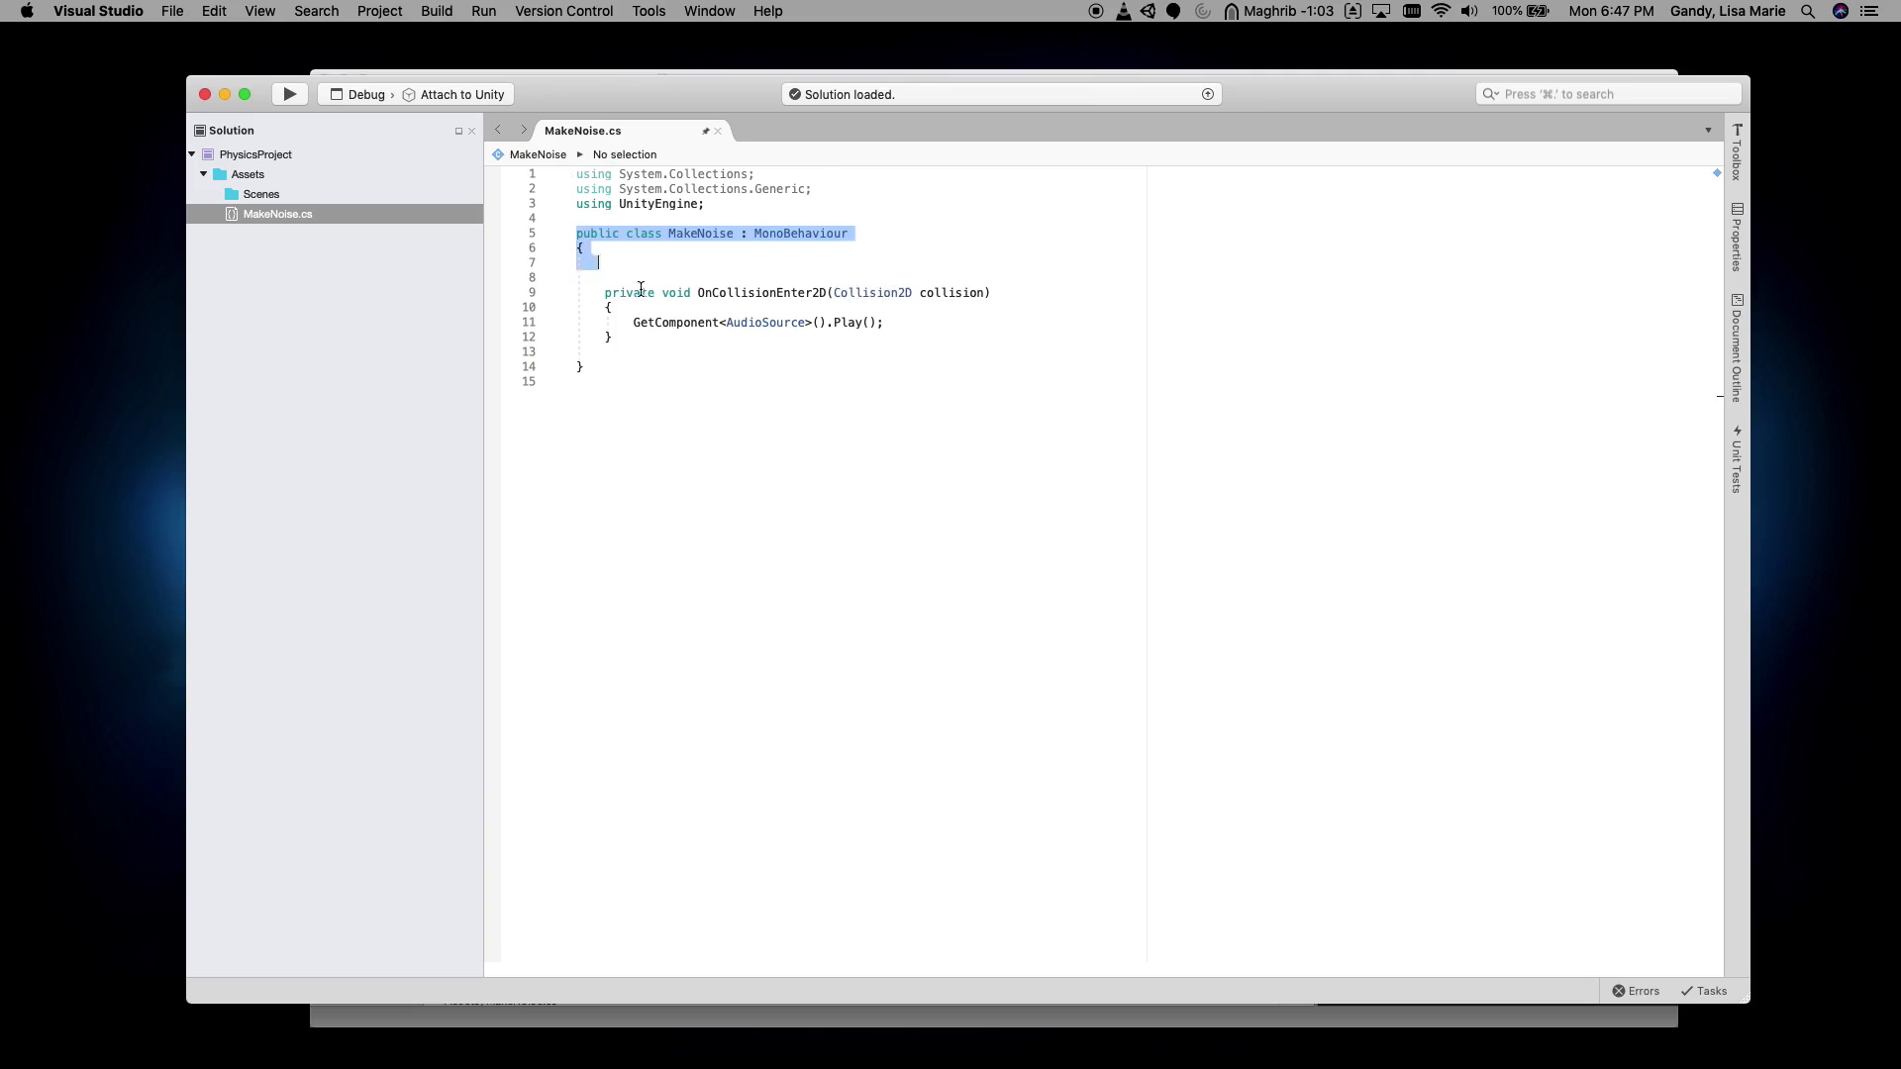
left_click(660, 375)
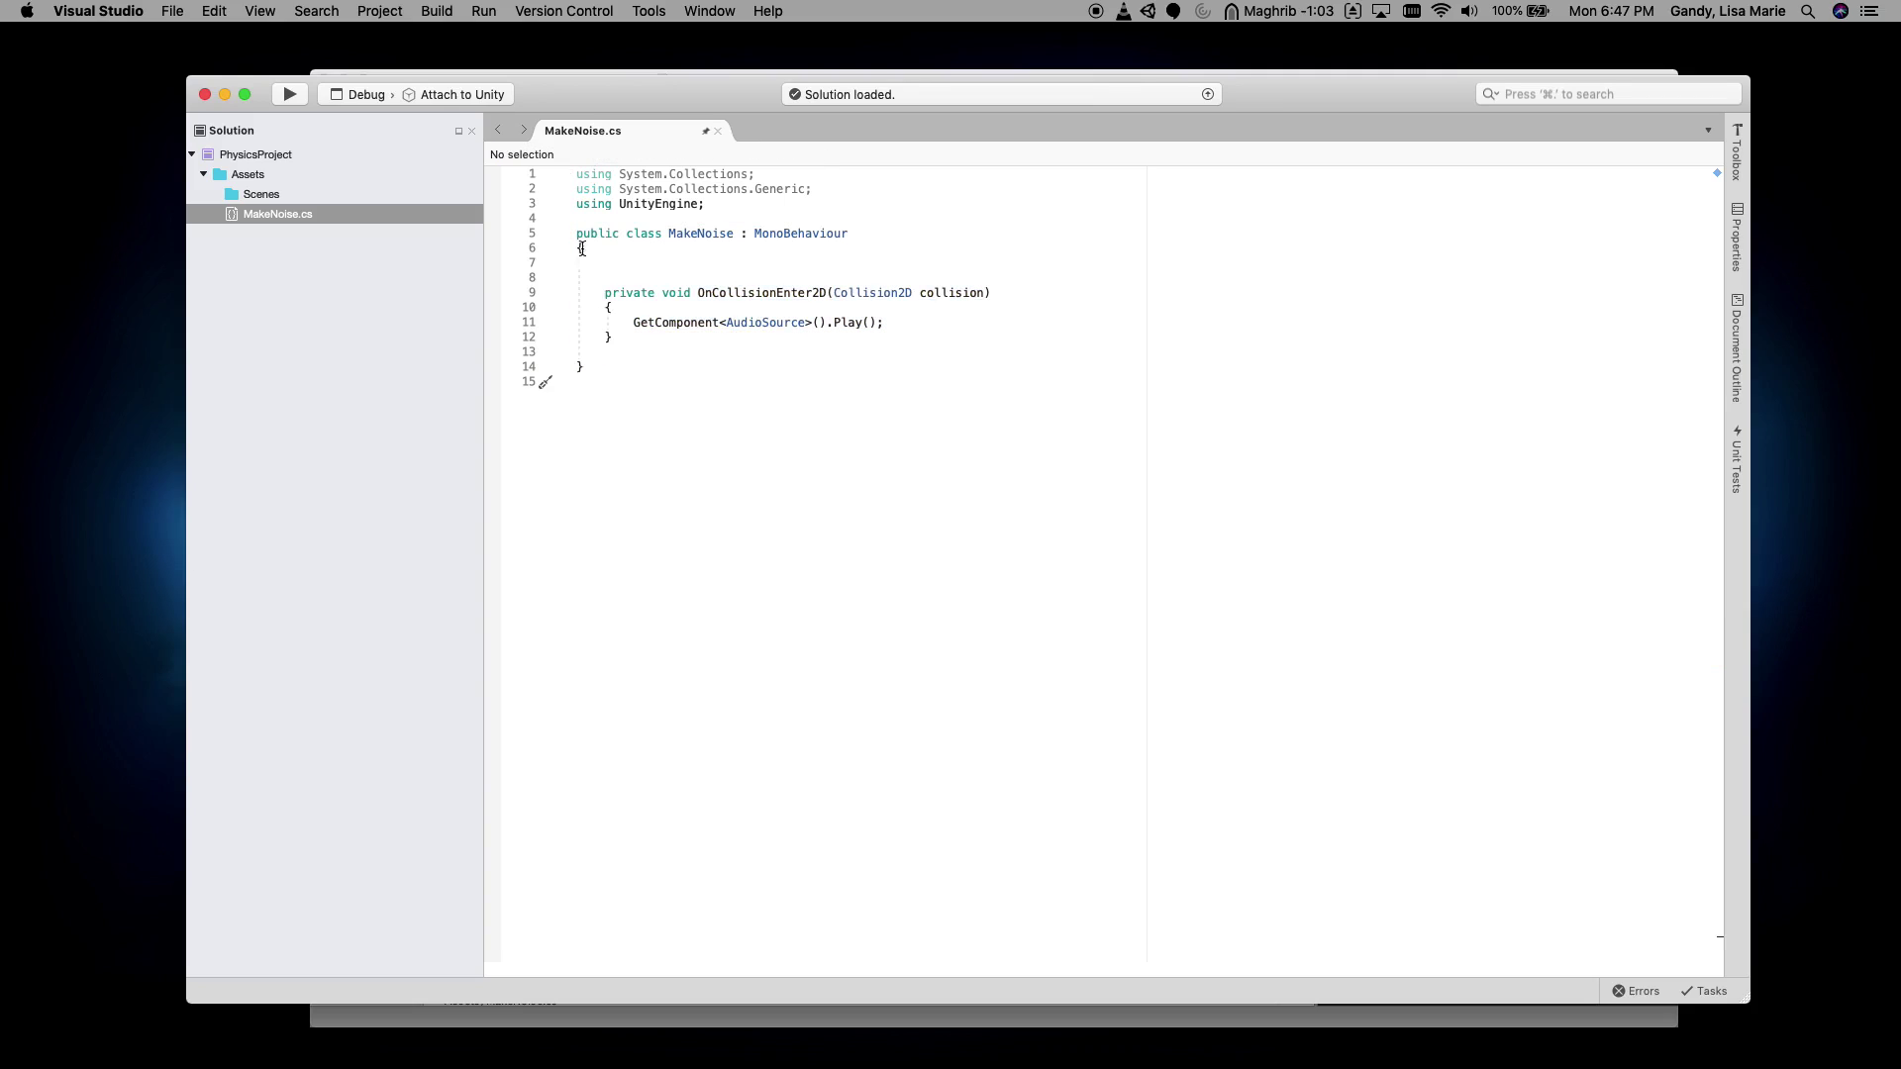
left_click_drag(577, 236, 697, 388)
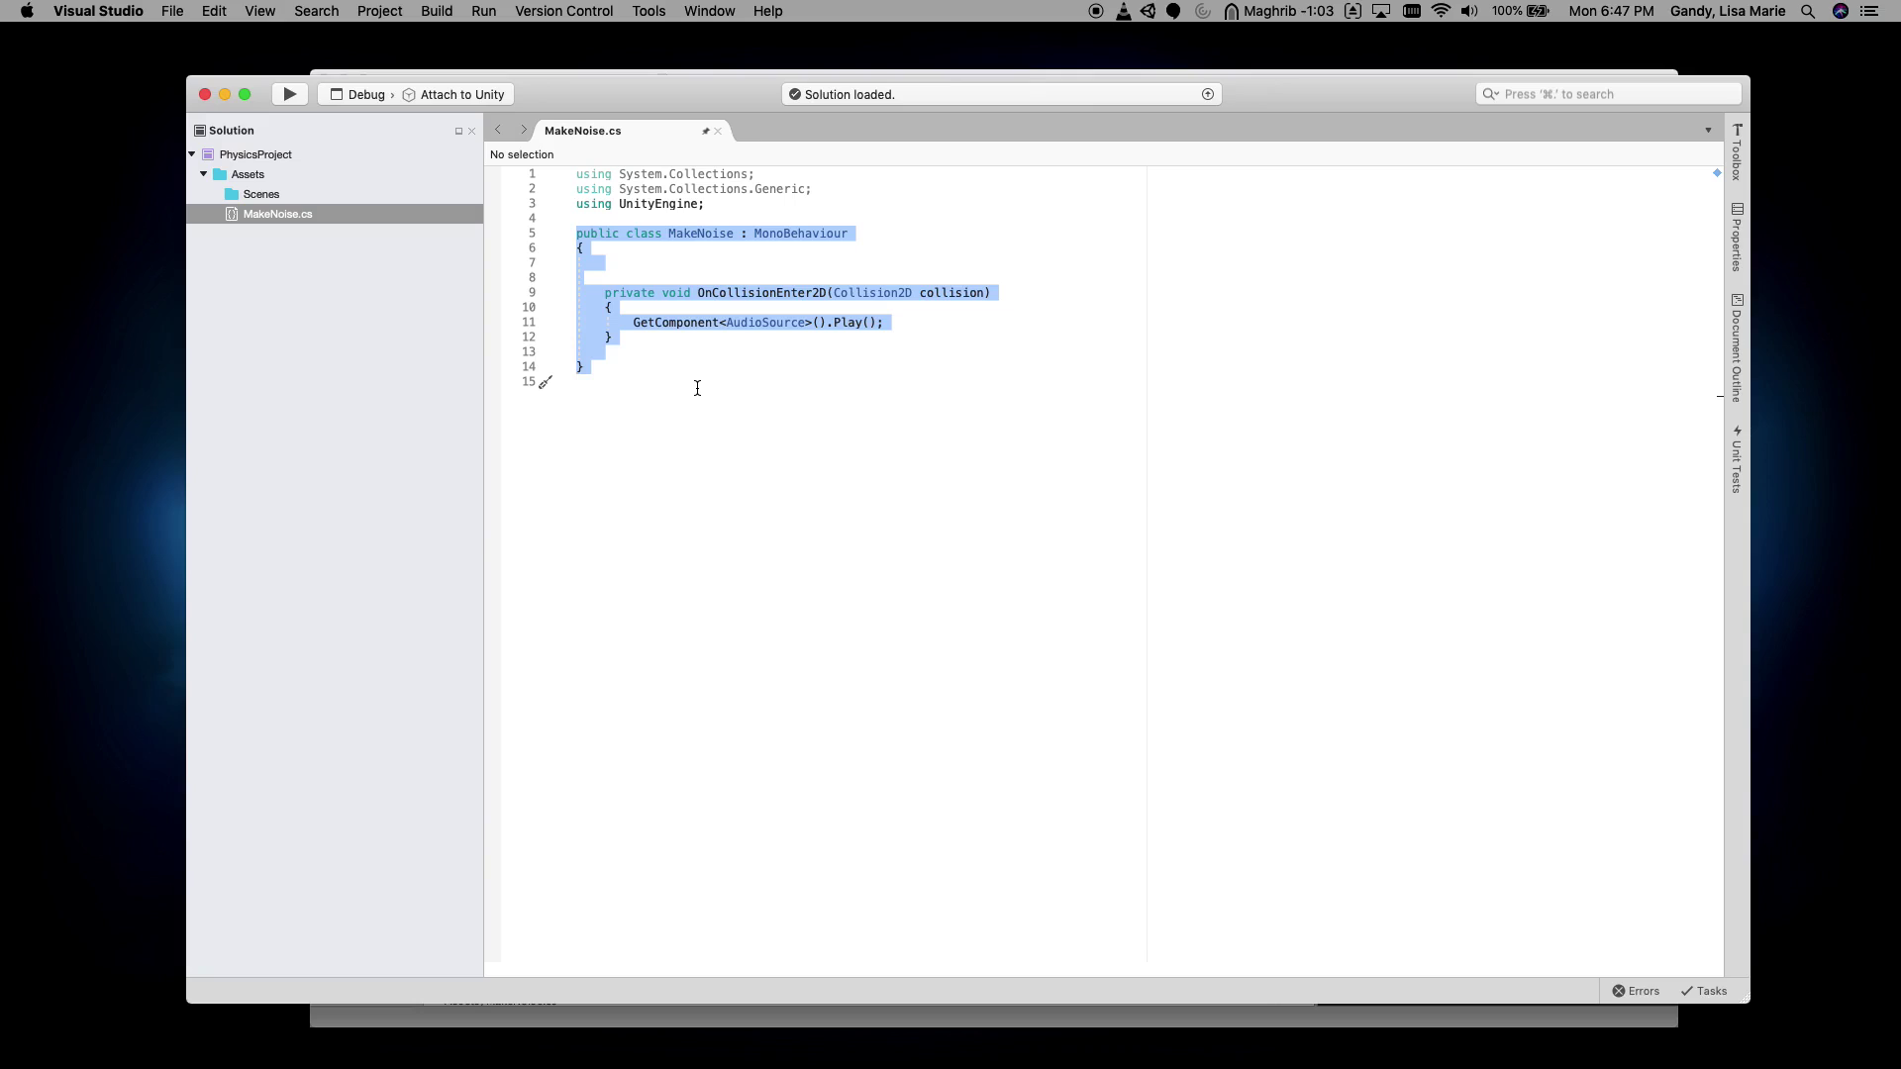
left_click(697, 388)
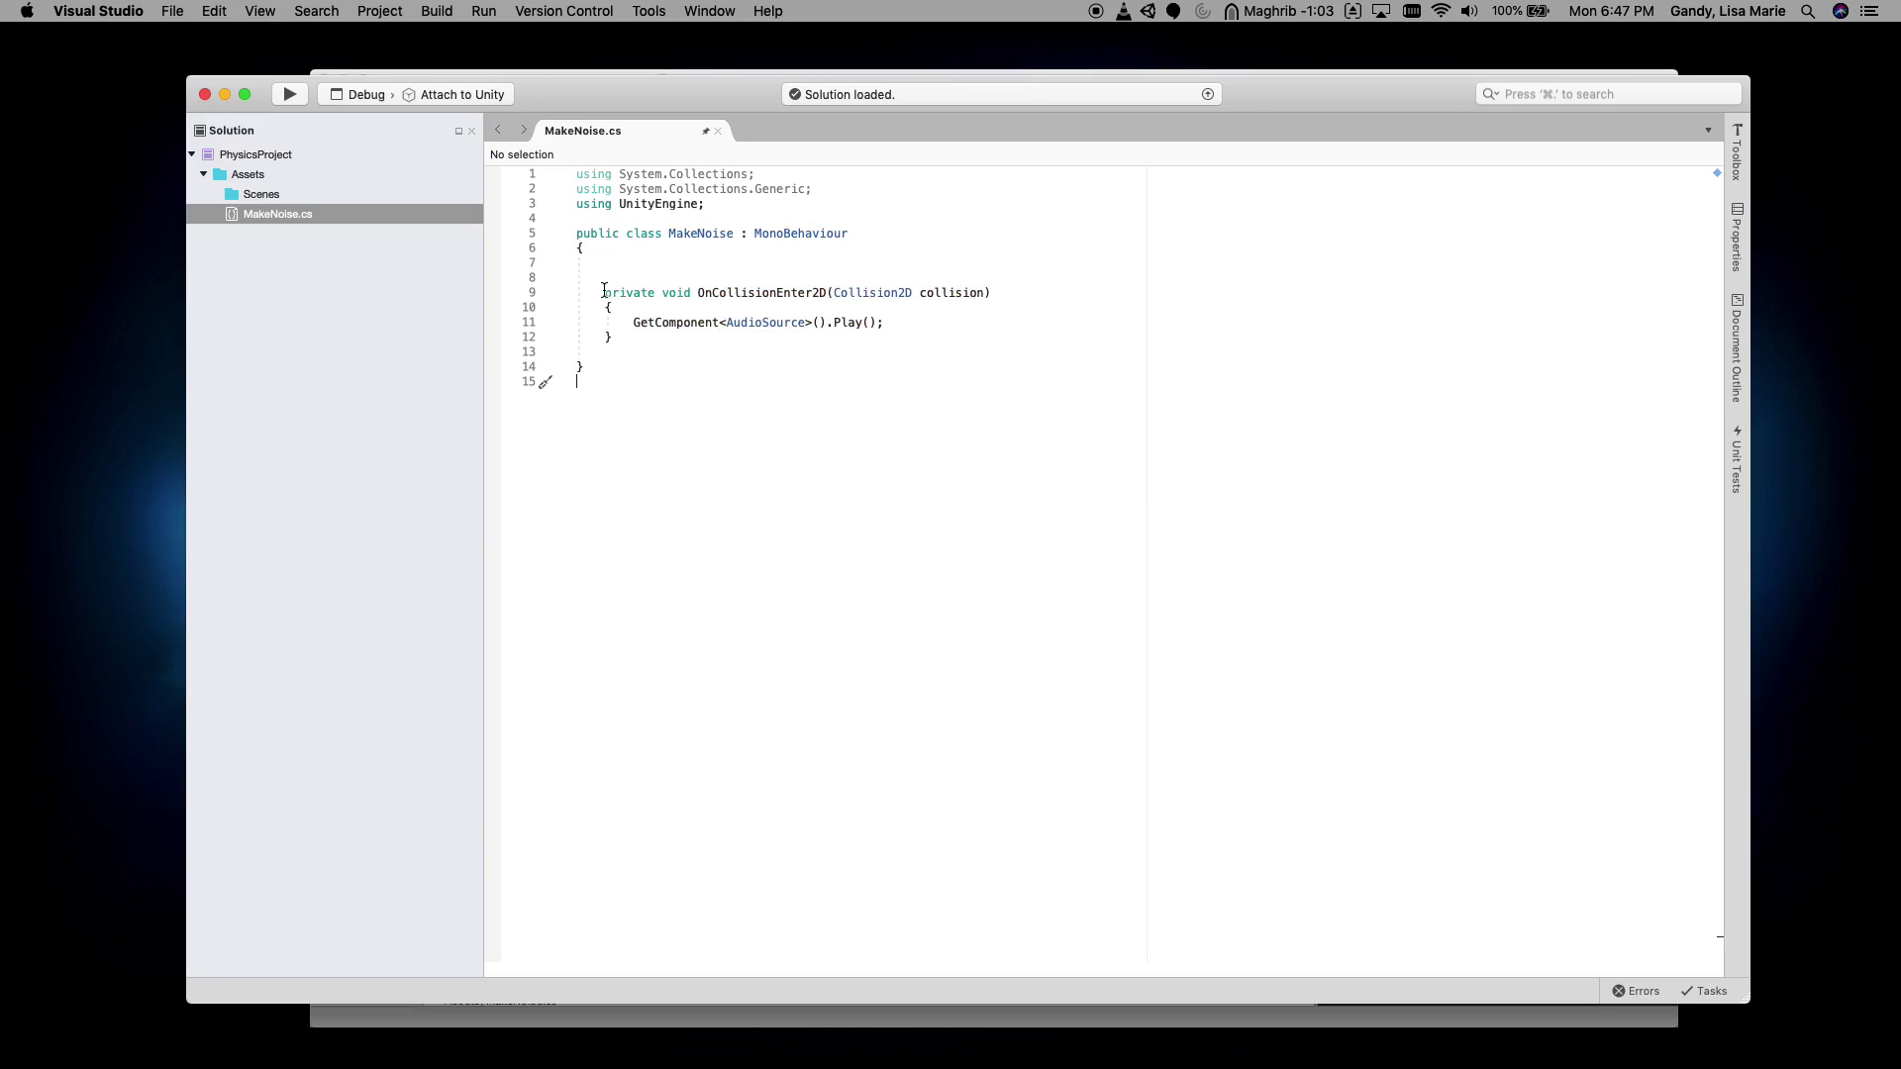
mouse_move(604, 293)
left_mouse_down()
mouse_move(1001, 290)
mouse_move(1002, 339)
mouse_move(779, 319)
mouse_move(772, 293)
mouse_move(828, 290)
left_mouse_up()
left_click(780, 319)
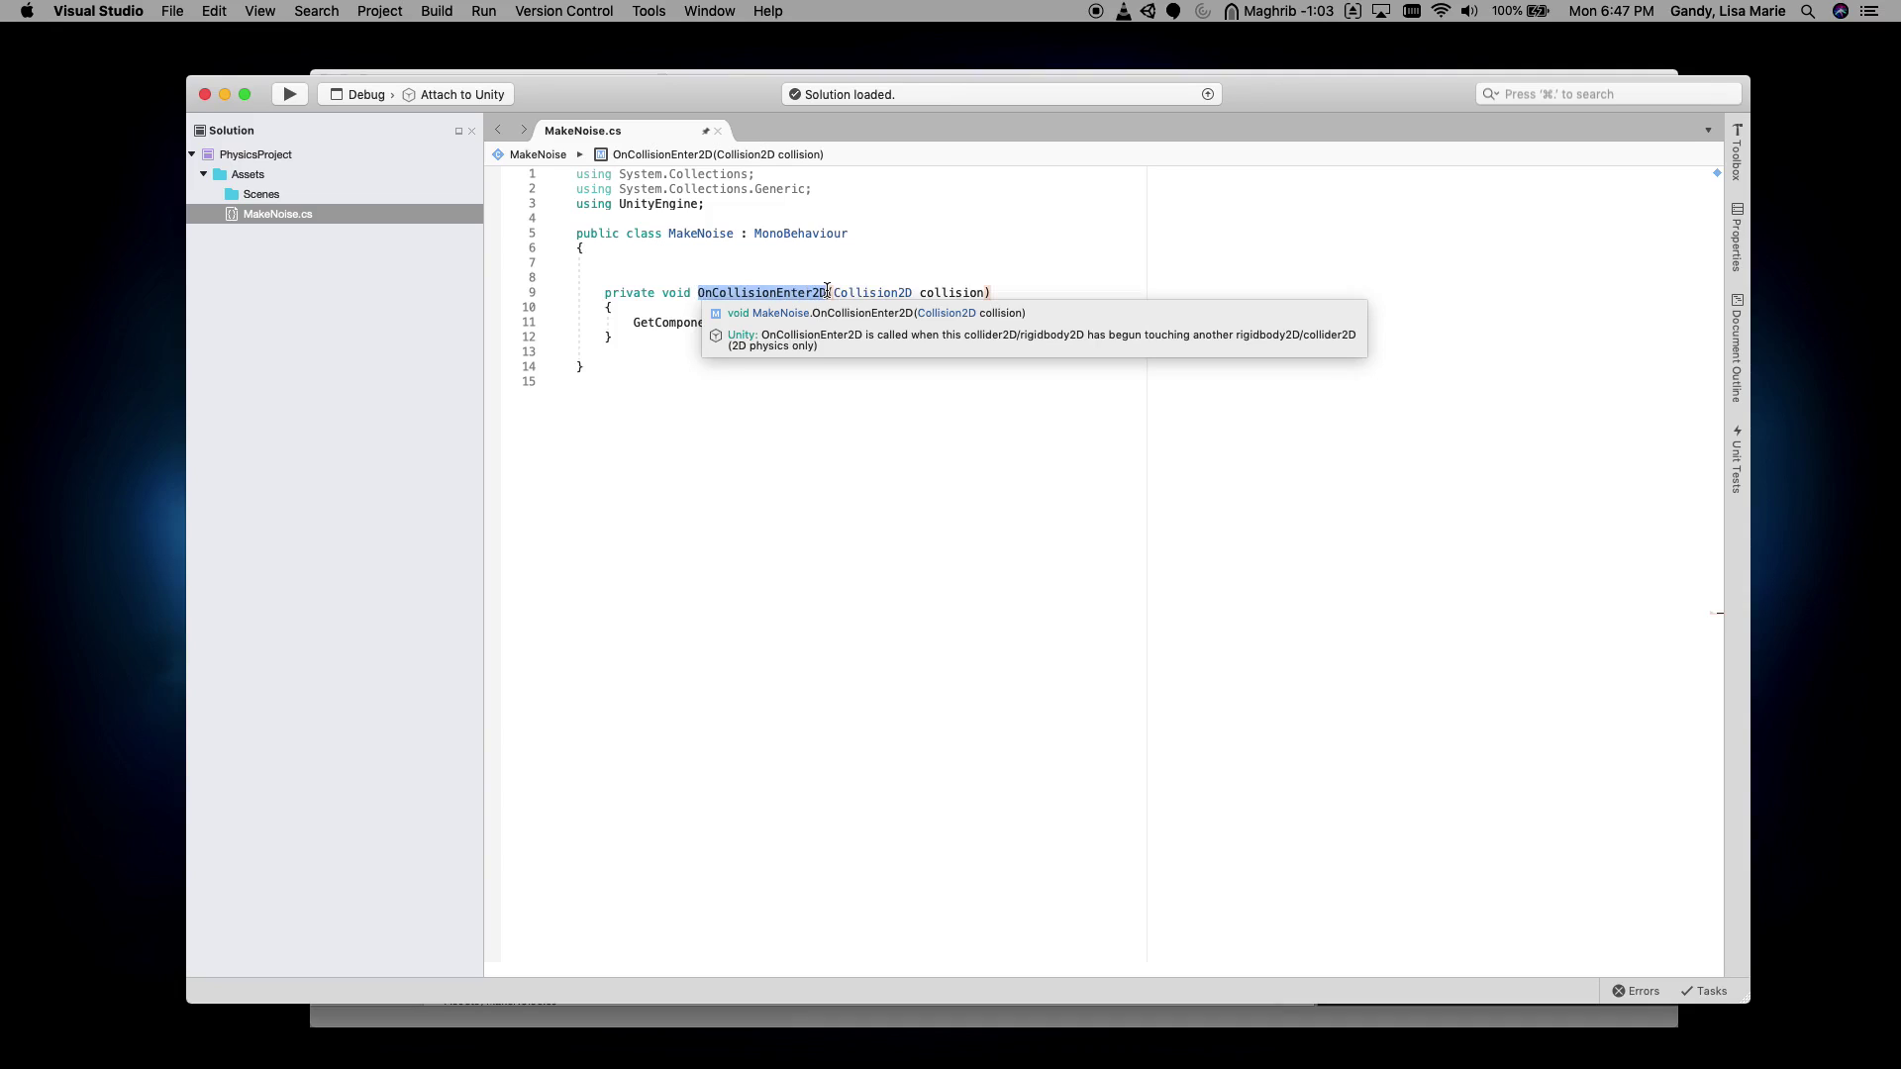
left_click(800, 292)
left_click(999, 275)
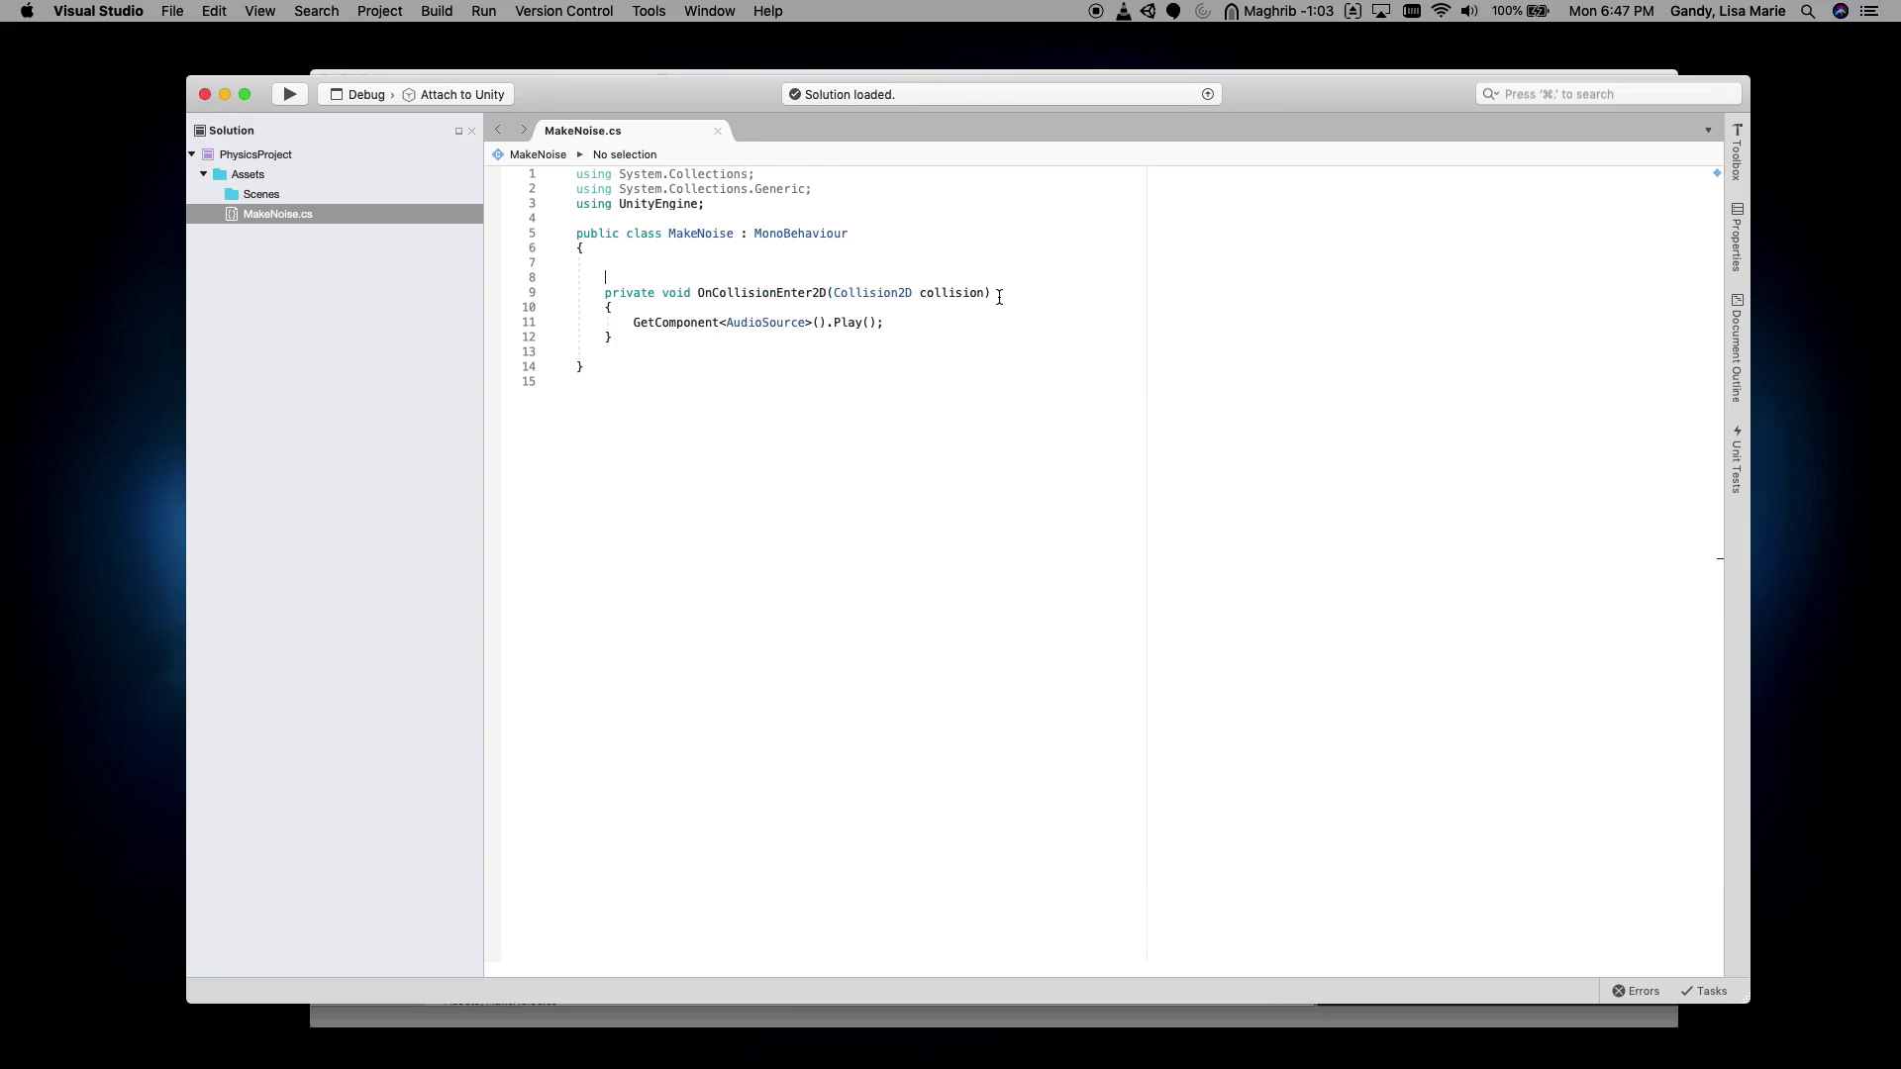
left_click_drag(632, 321, 912, 320)
left_click(912, 320)
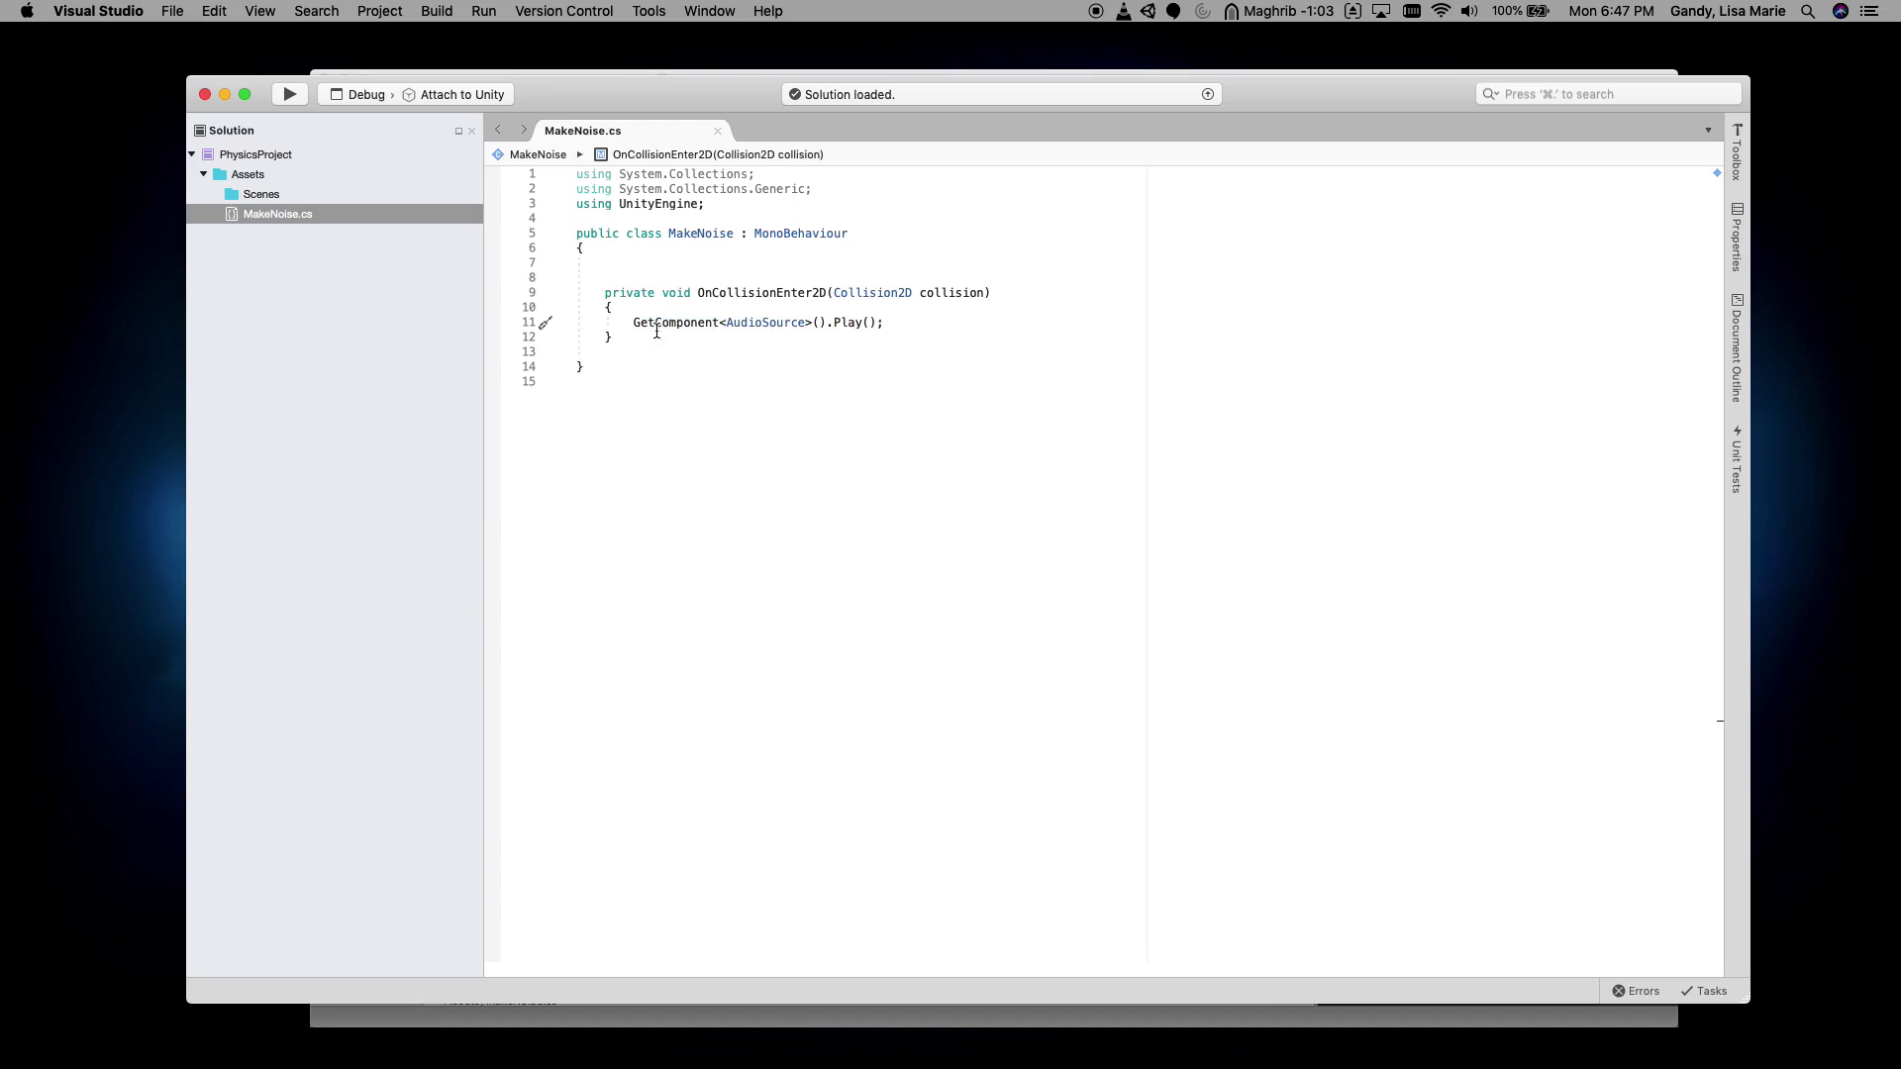
left_click_drag(633, 322, 899, 315)
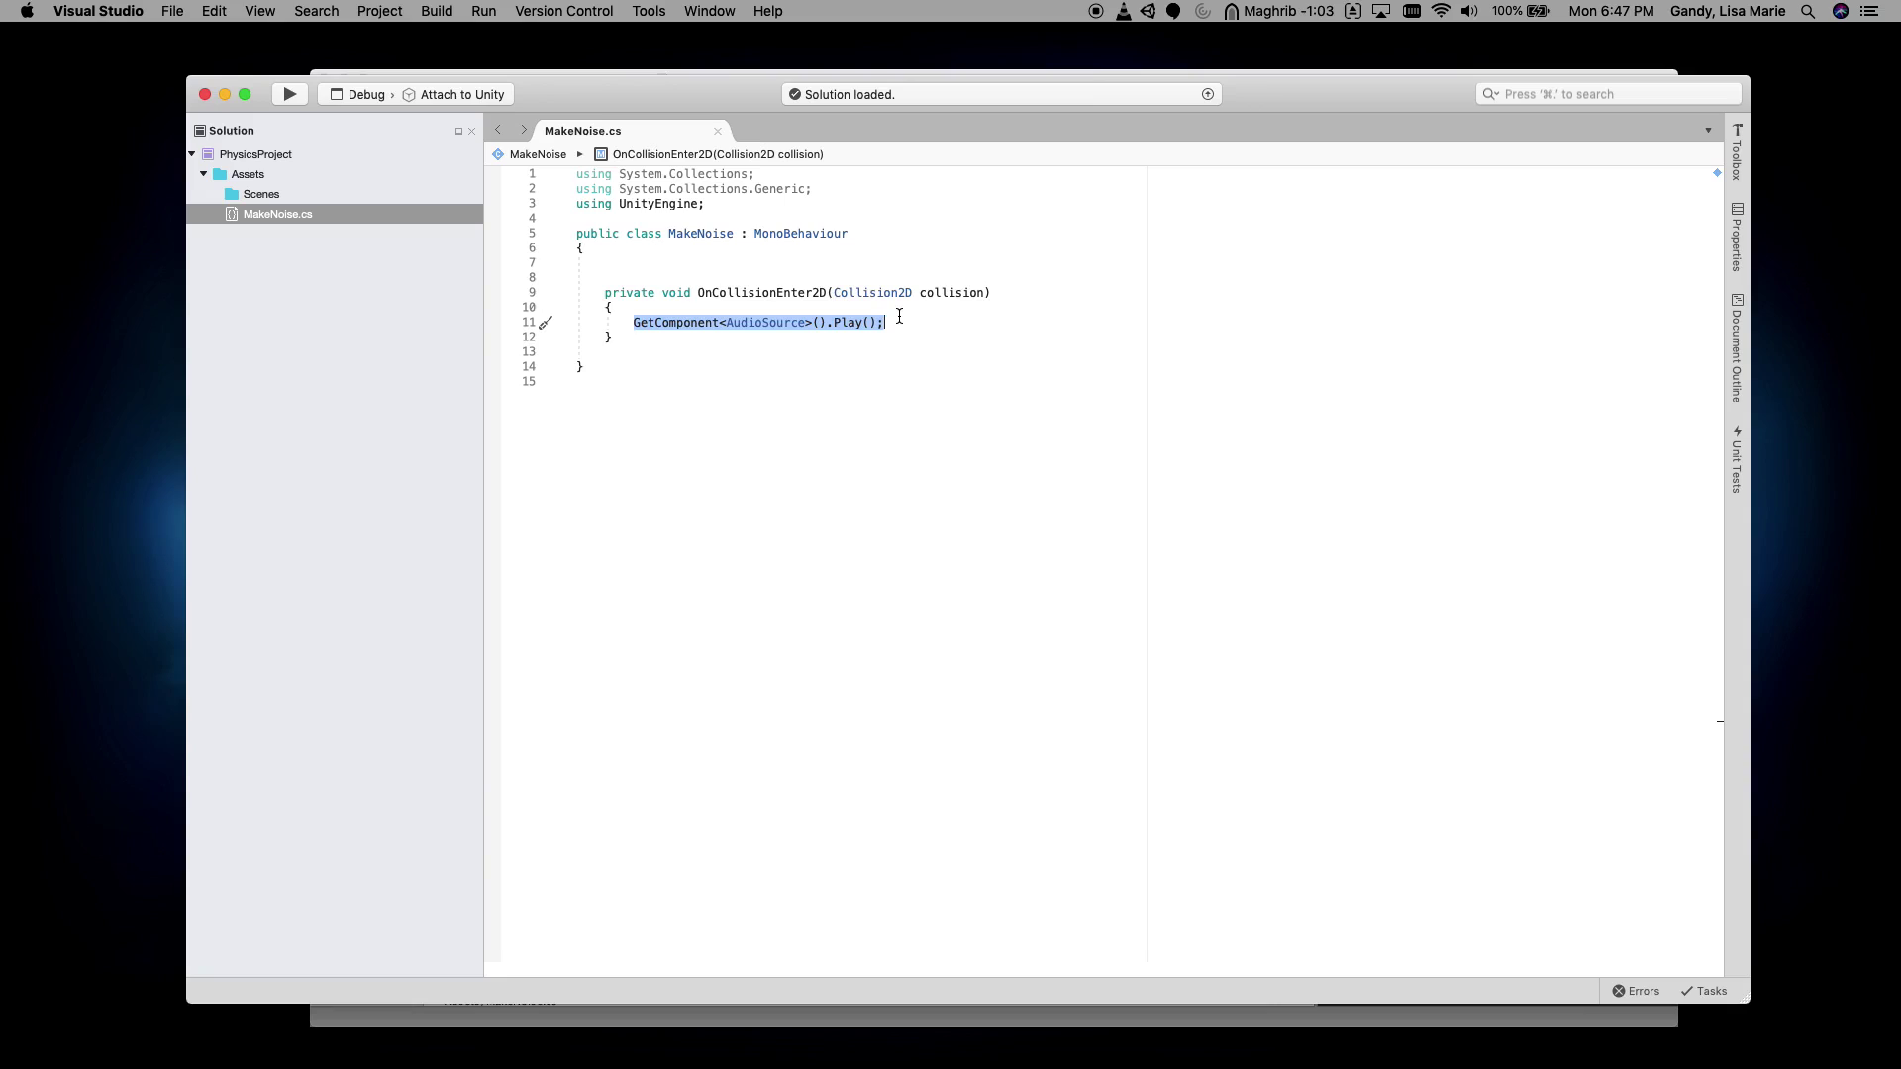
left_click(896, 322)
Close the Visual Studio solution and welcome windows and return to Unity.
left_click(205, 94)
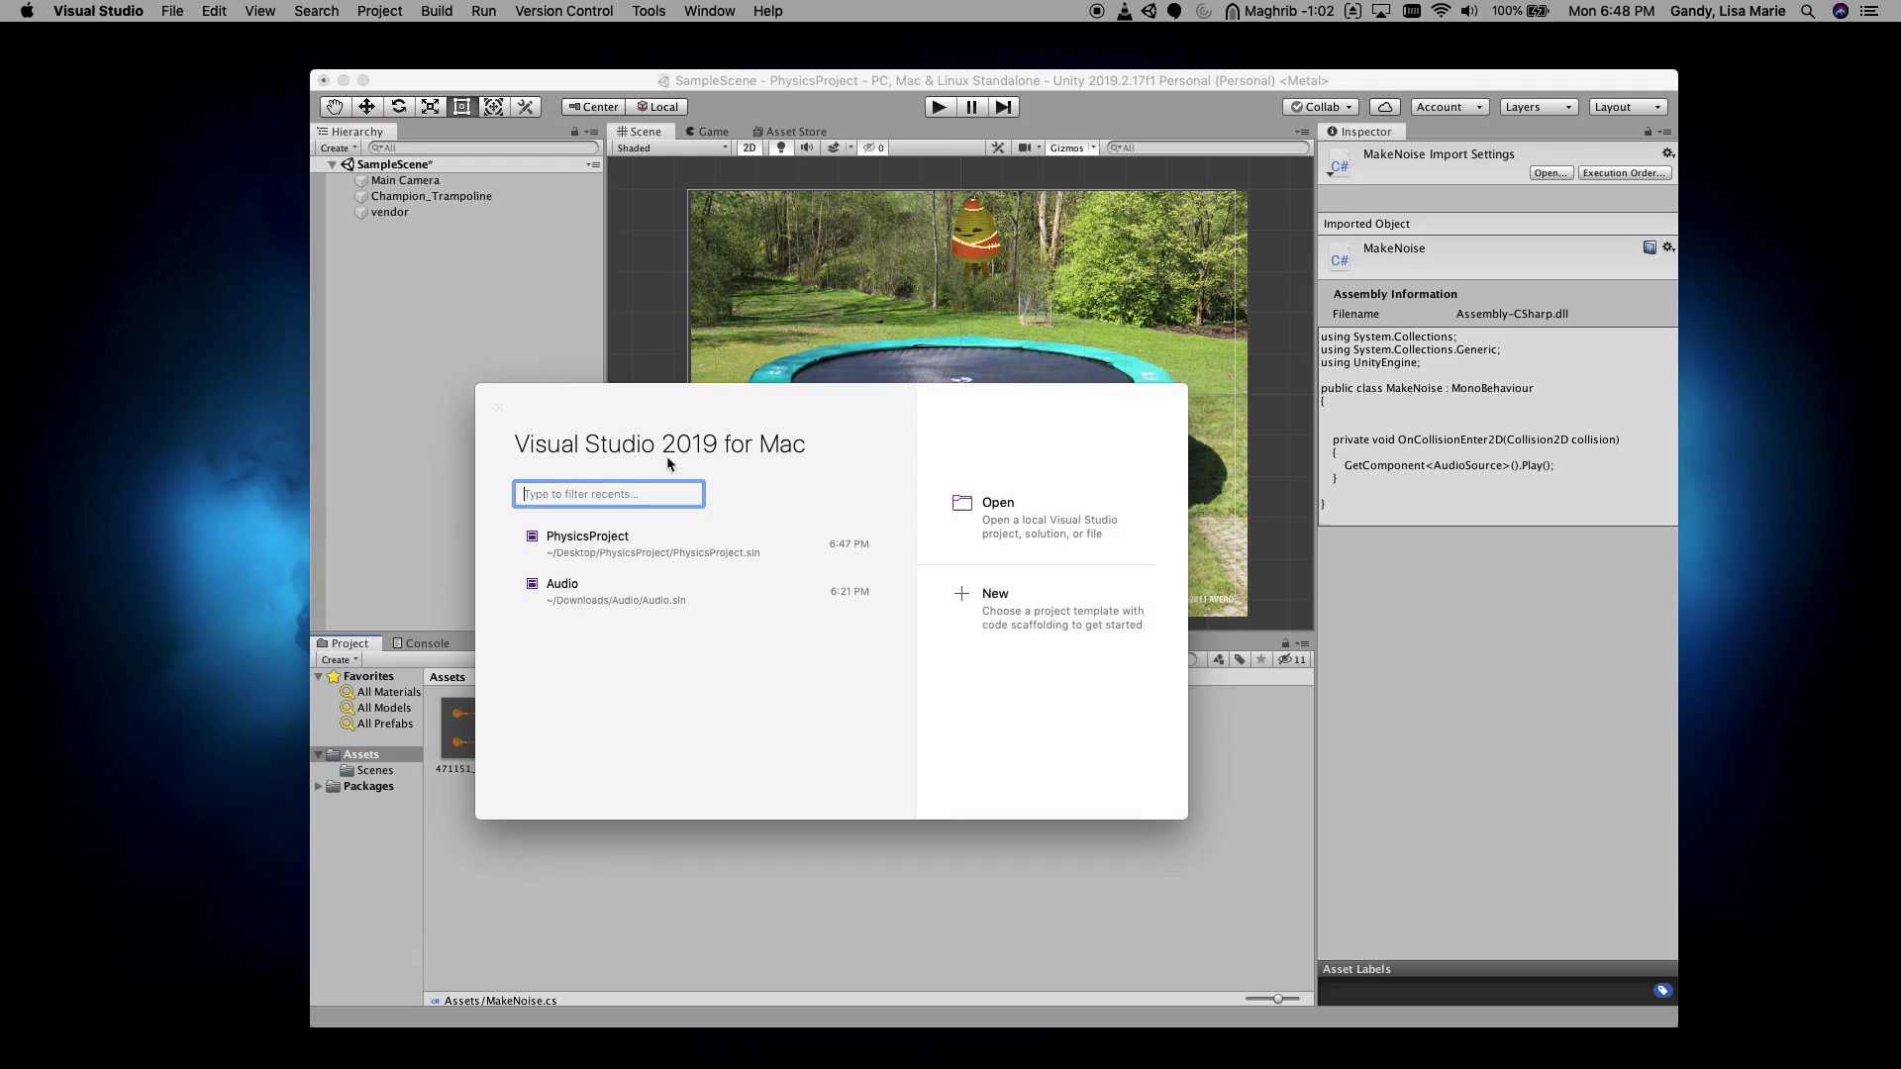
left_click(500, 408)
left_click(657, 817)
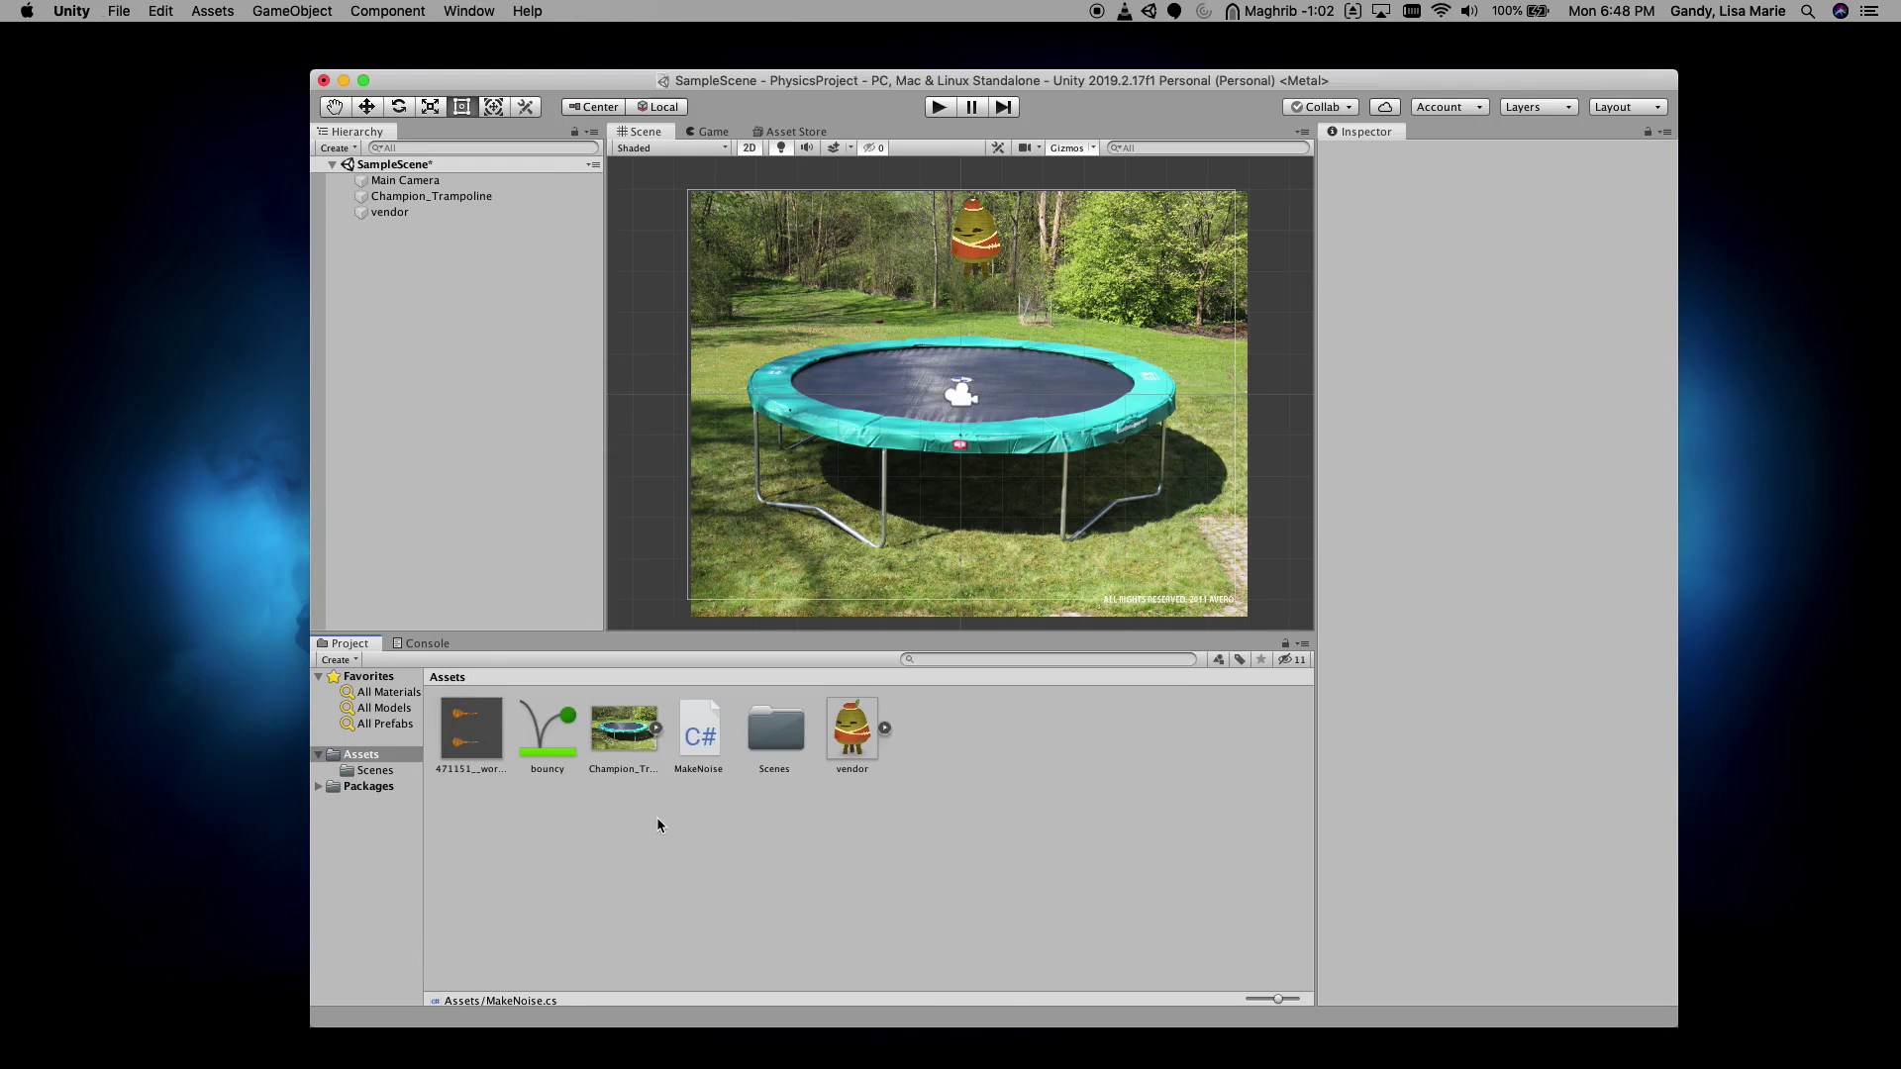
Drag MakeNoise onto Champion_Trampoline's Inspector, check the boing clip, then reselect the trampoline.
left_click(713, 739)
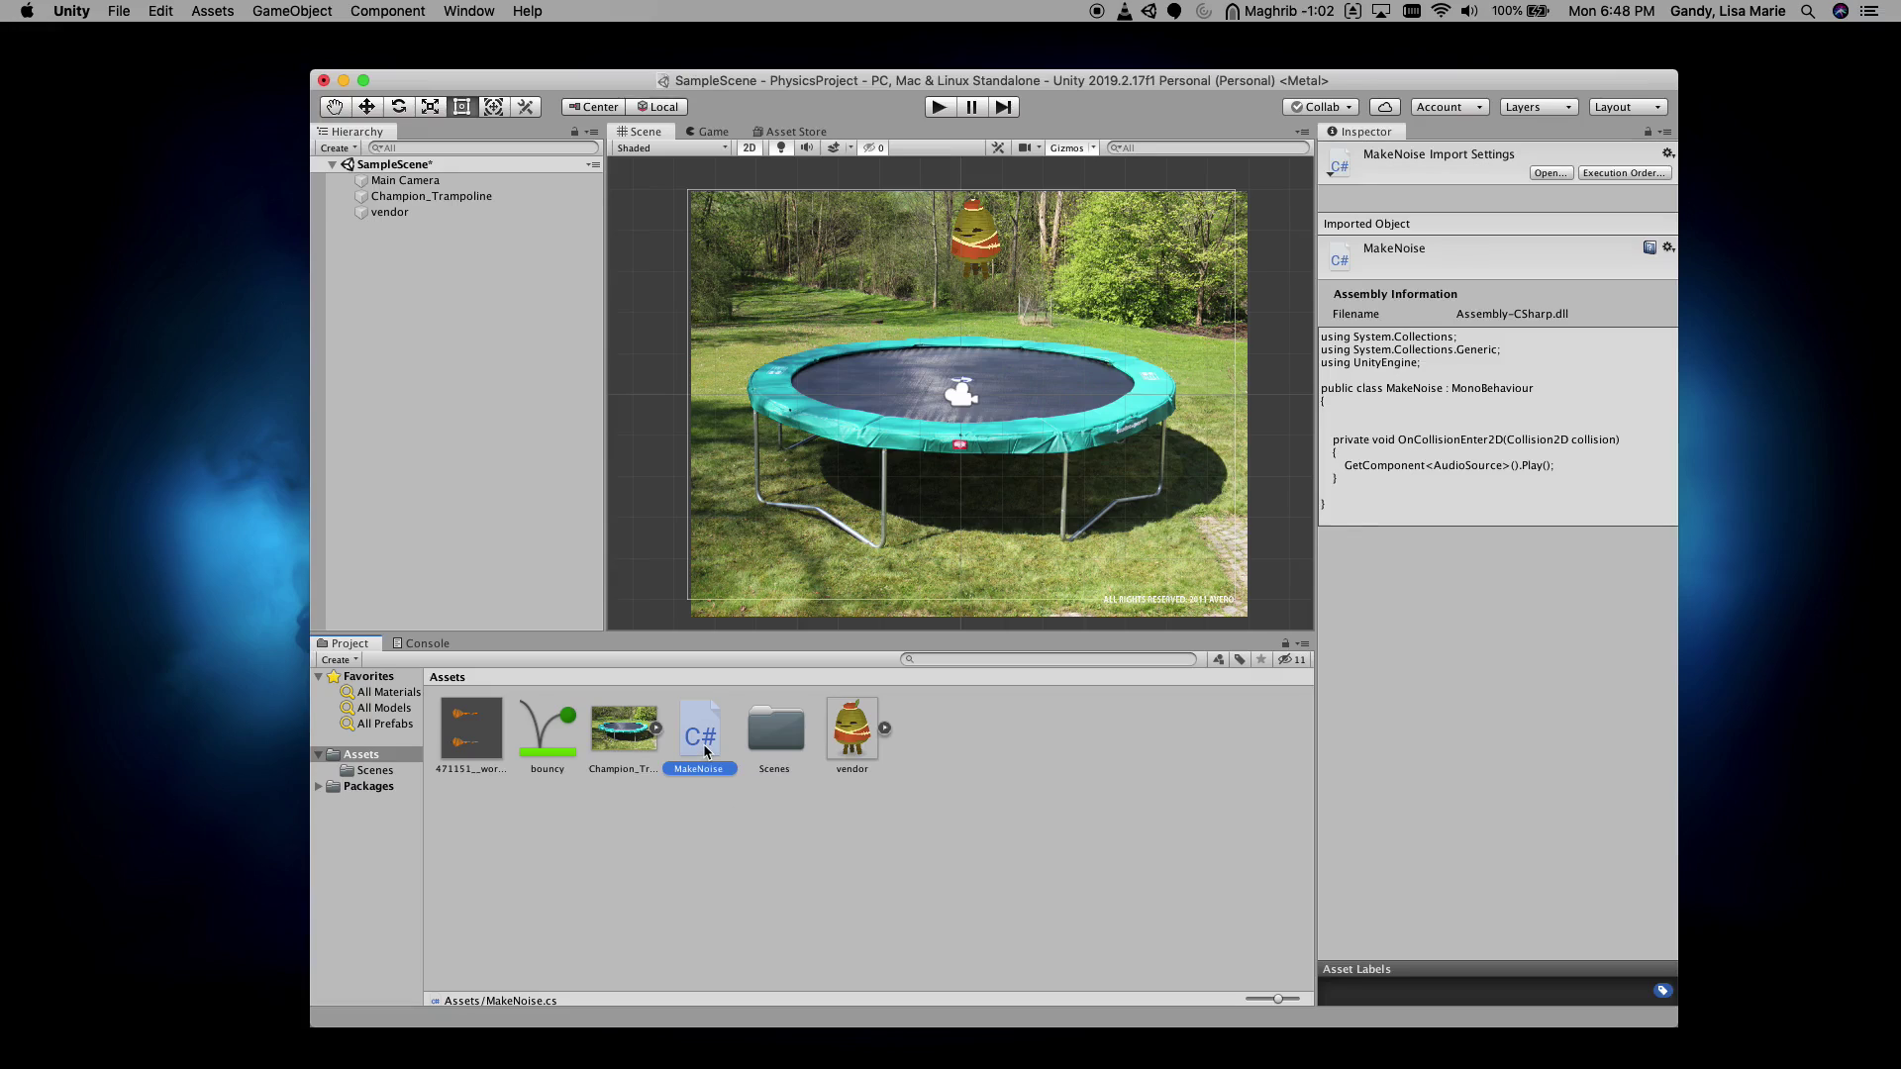
left_click(1037, 414)
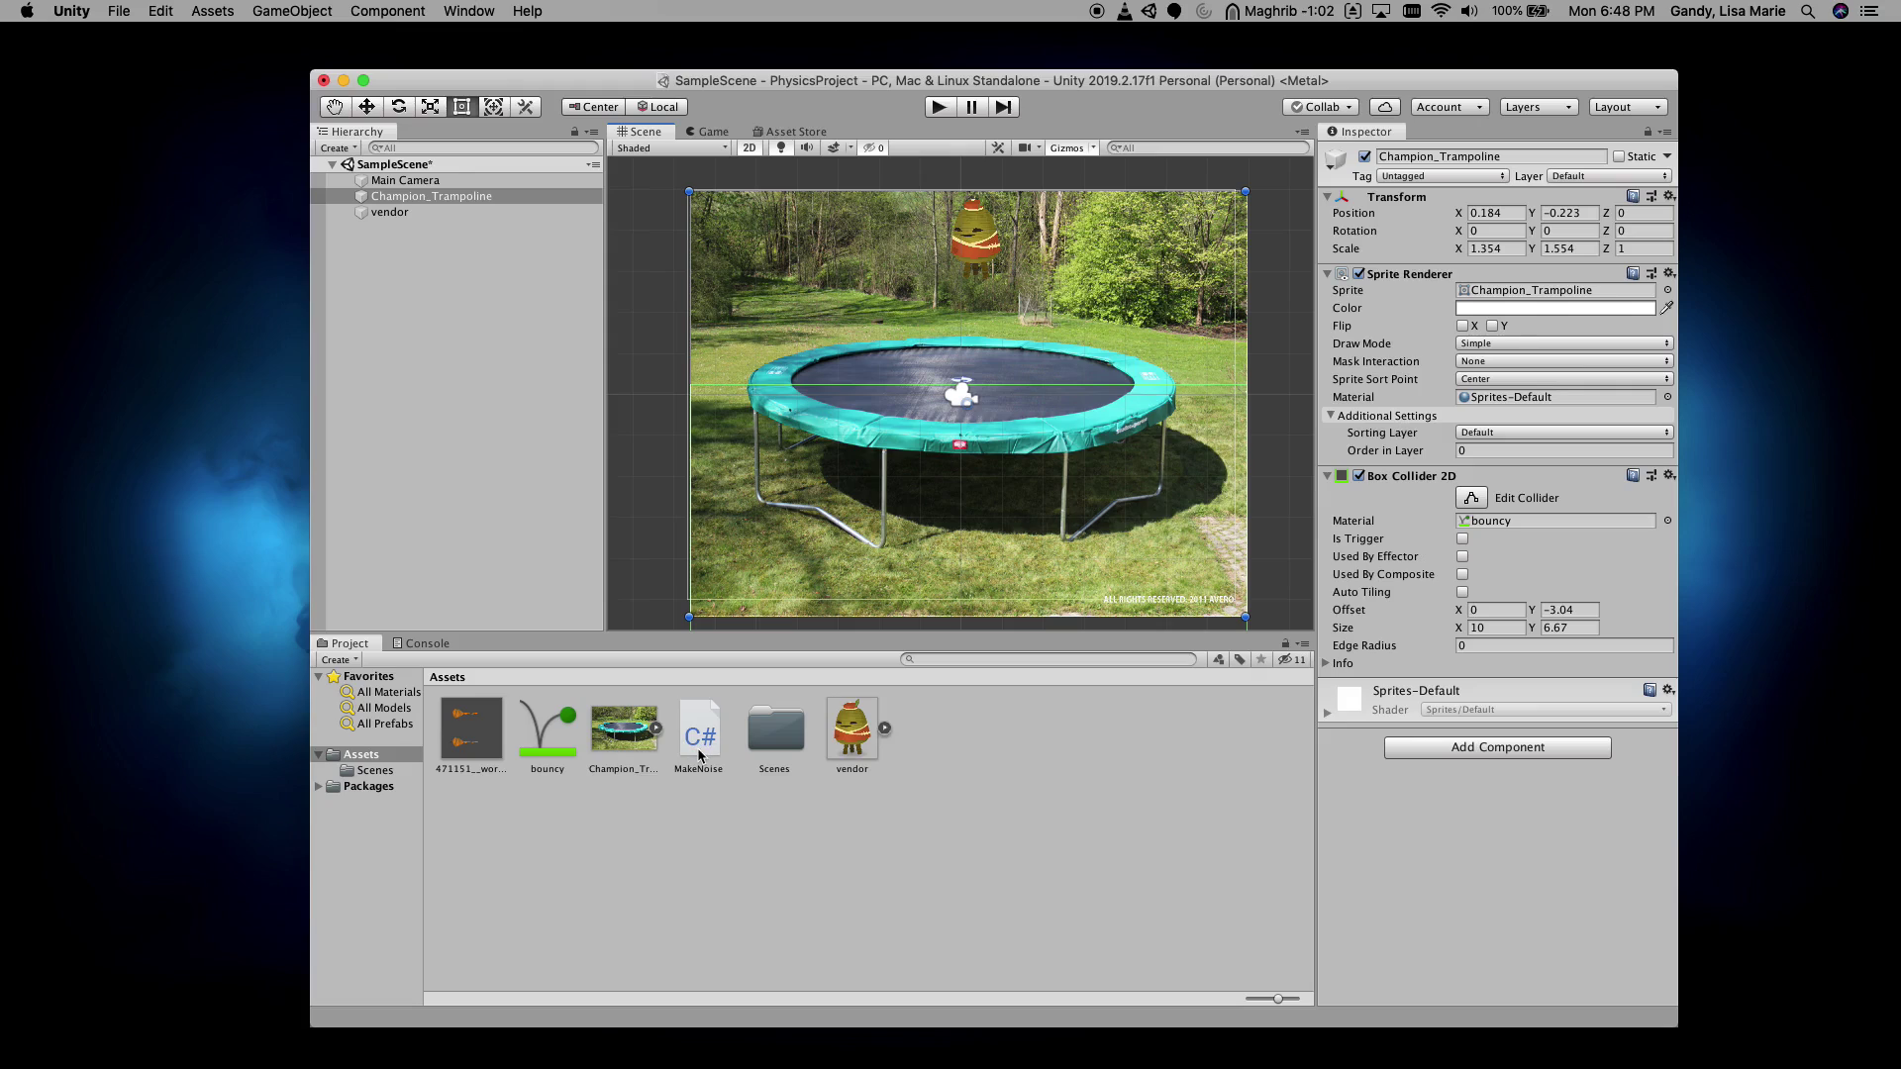
left_click_drag(683, 740, 1416, 466)
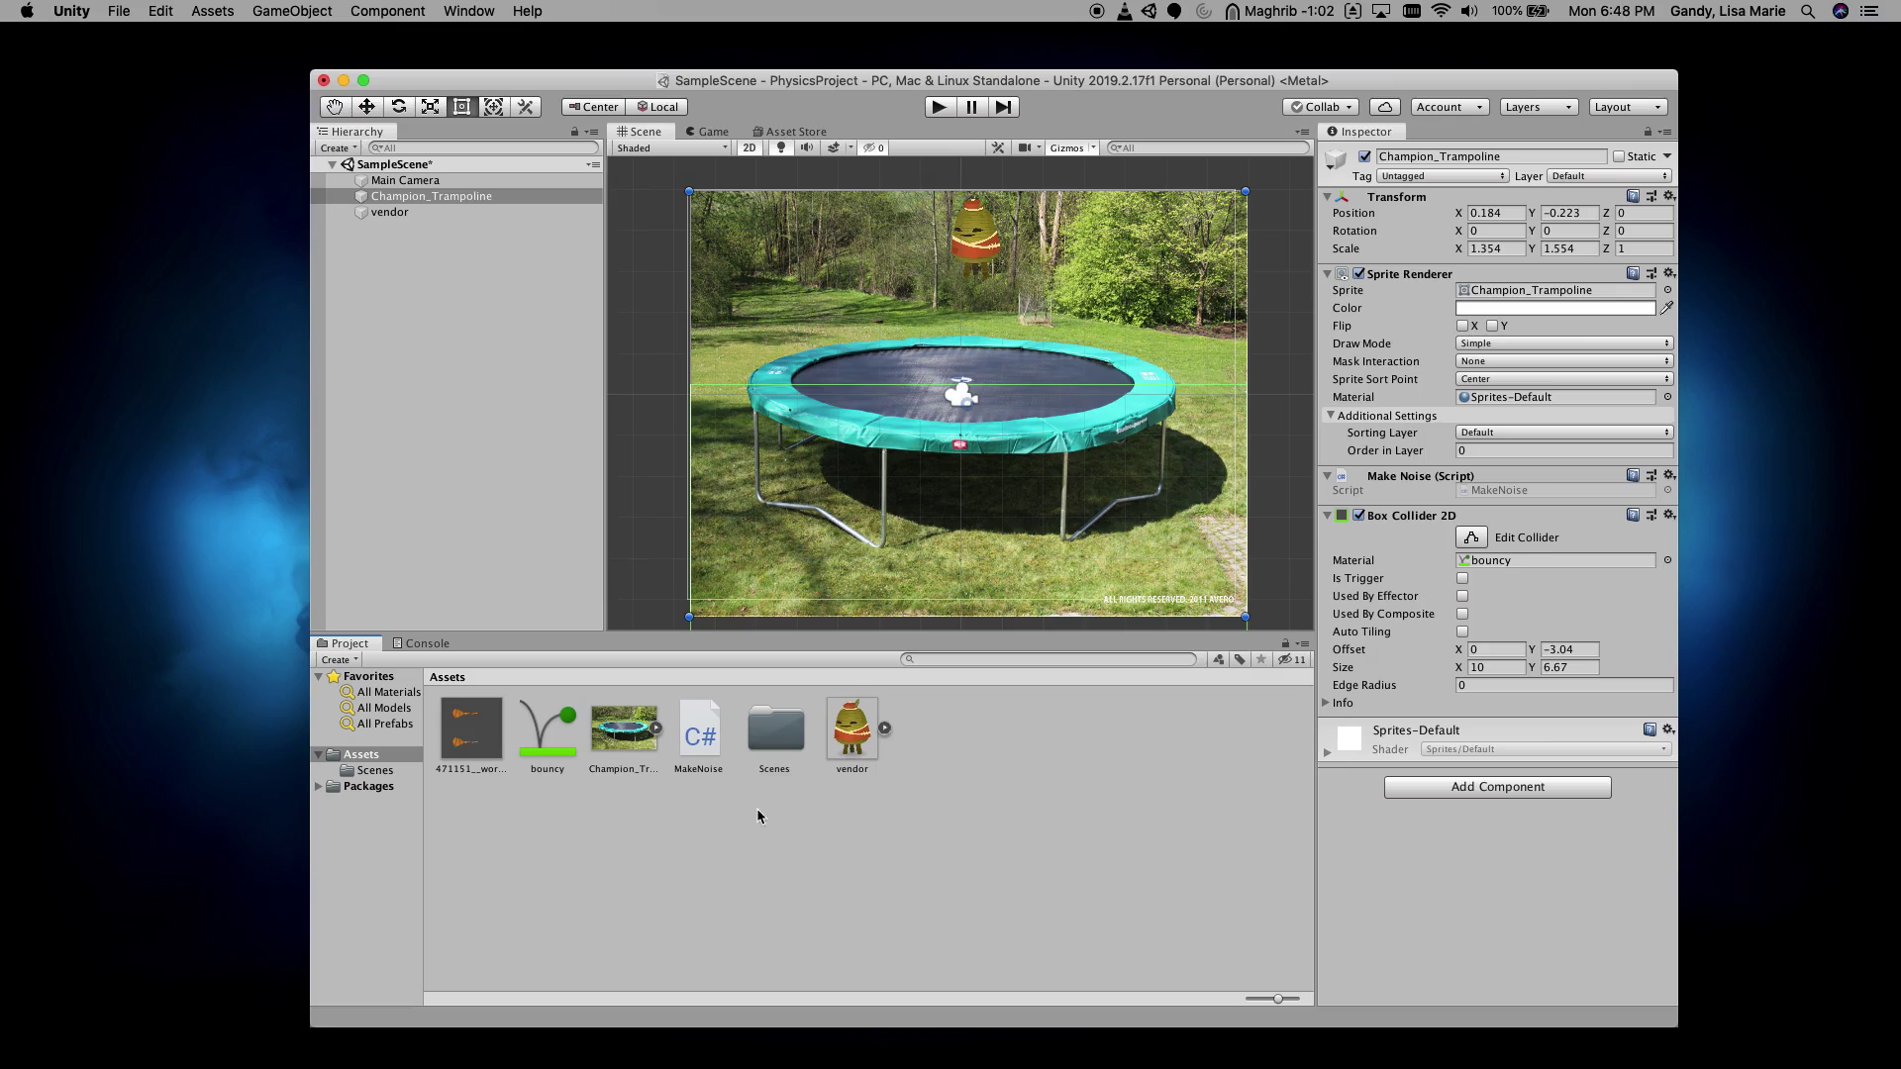
left_click(483, 764)
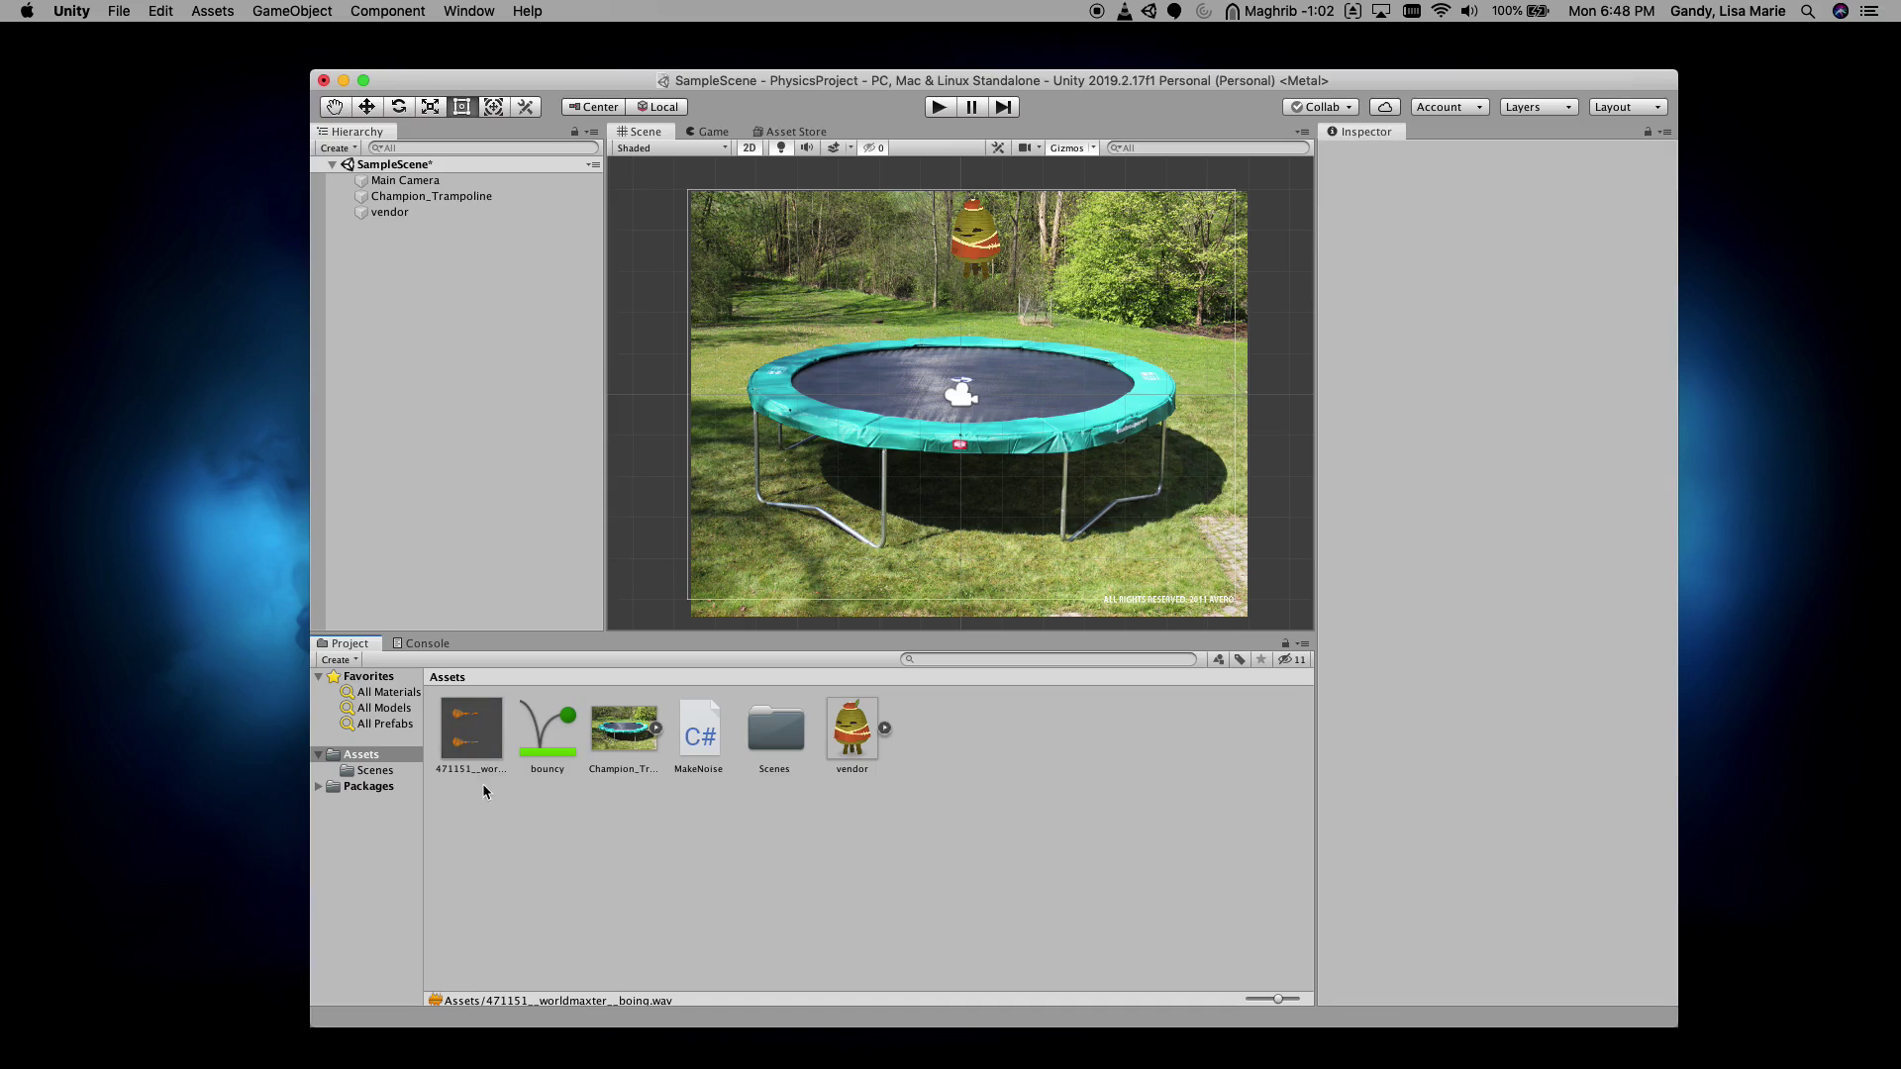
left_click(513, 855)
left_click(988, 489)
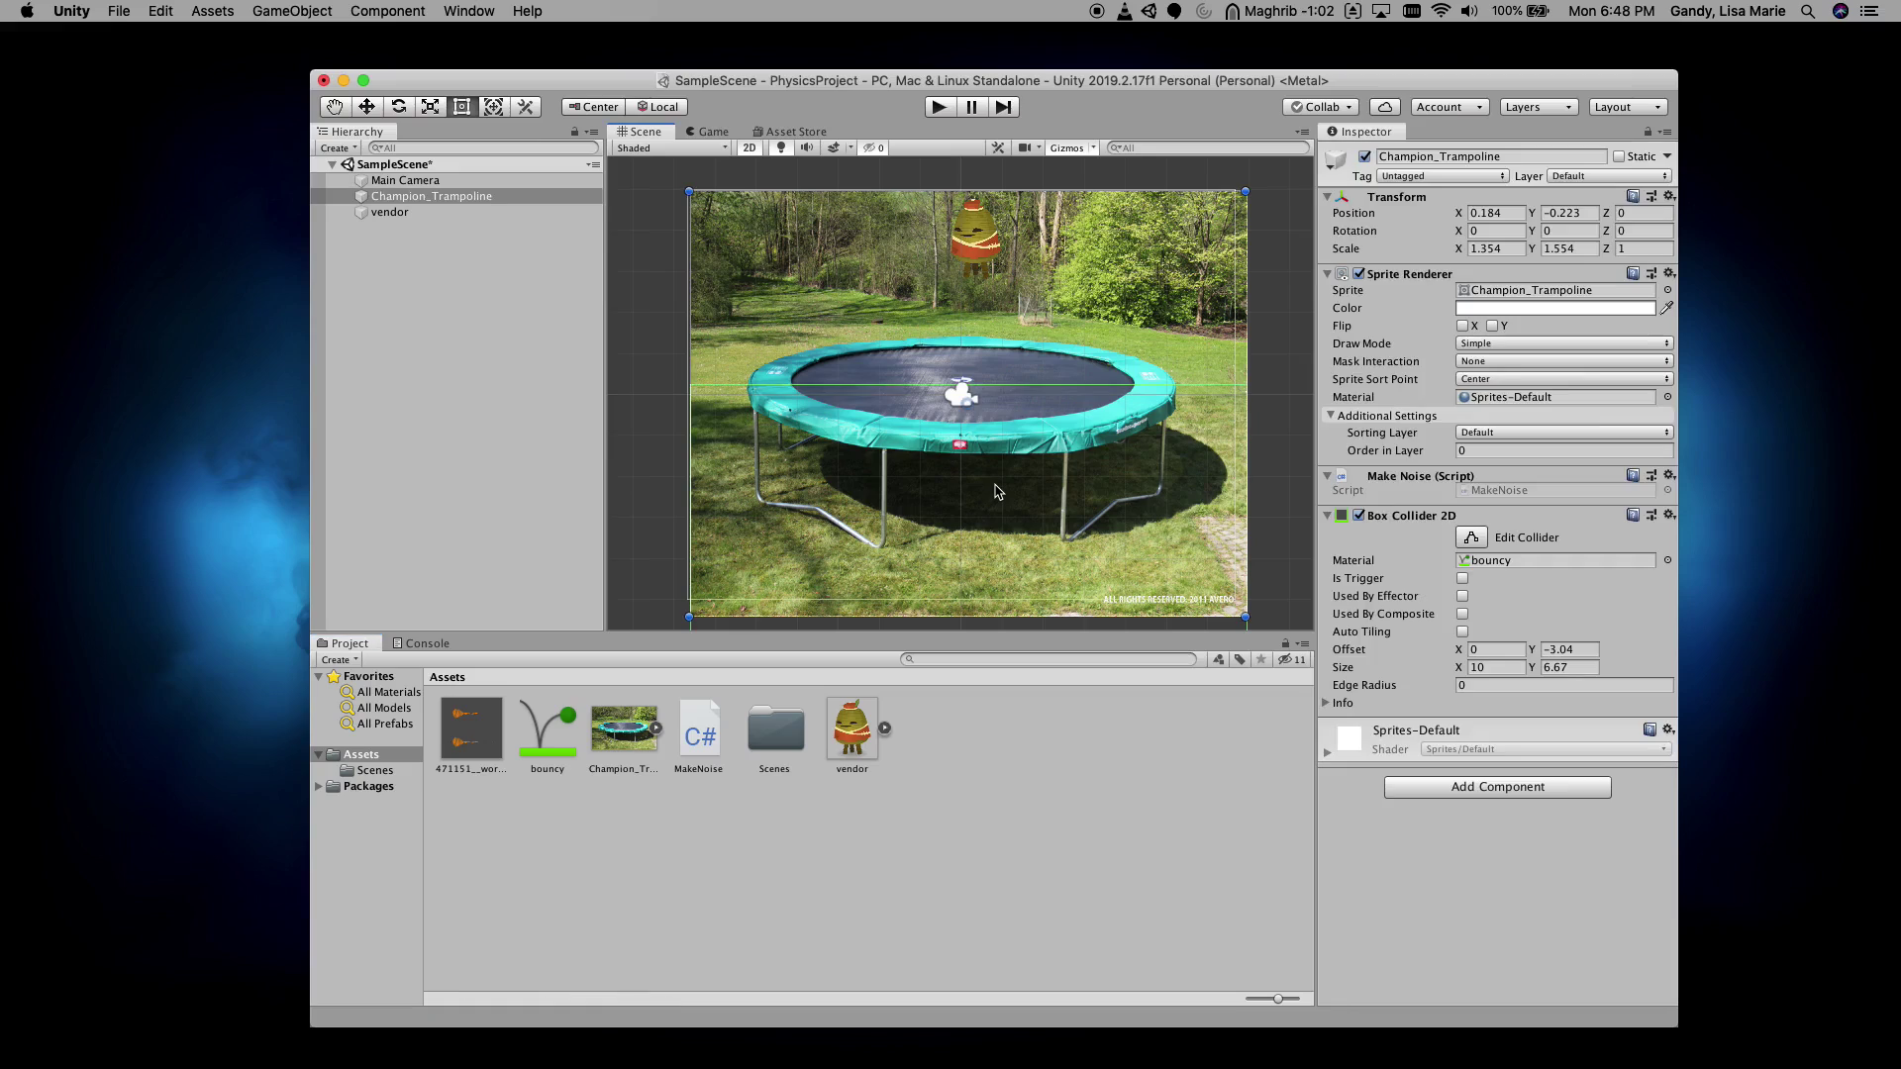
Add an Audio Source to the trampoline with the boing clip and Play On Awake off.
left_click(1526, 791)
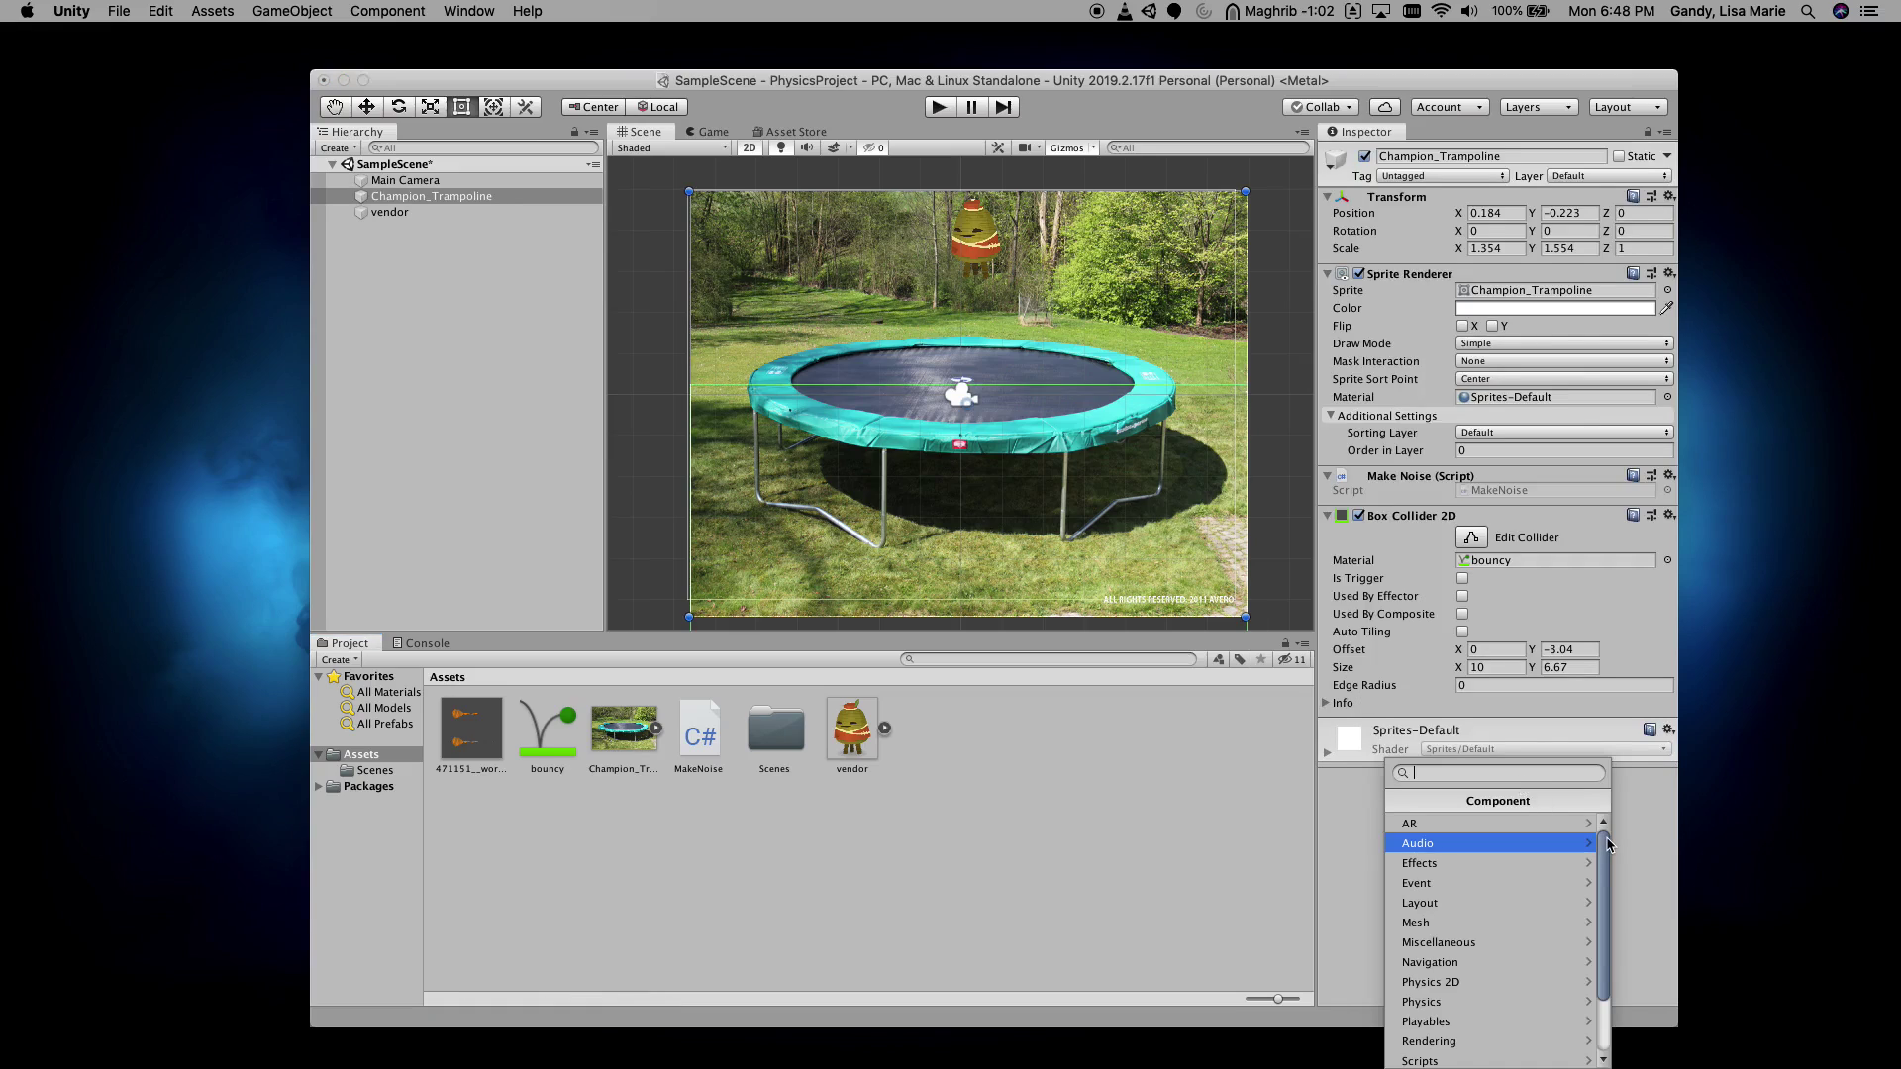
scroll(1522, 837, "down", 1)
left_click(1521, 826)
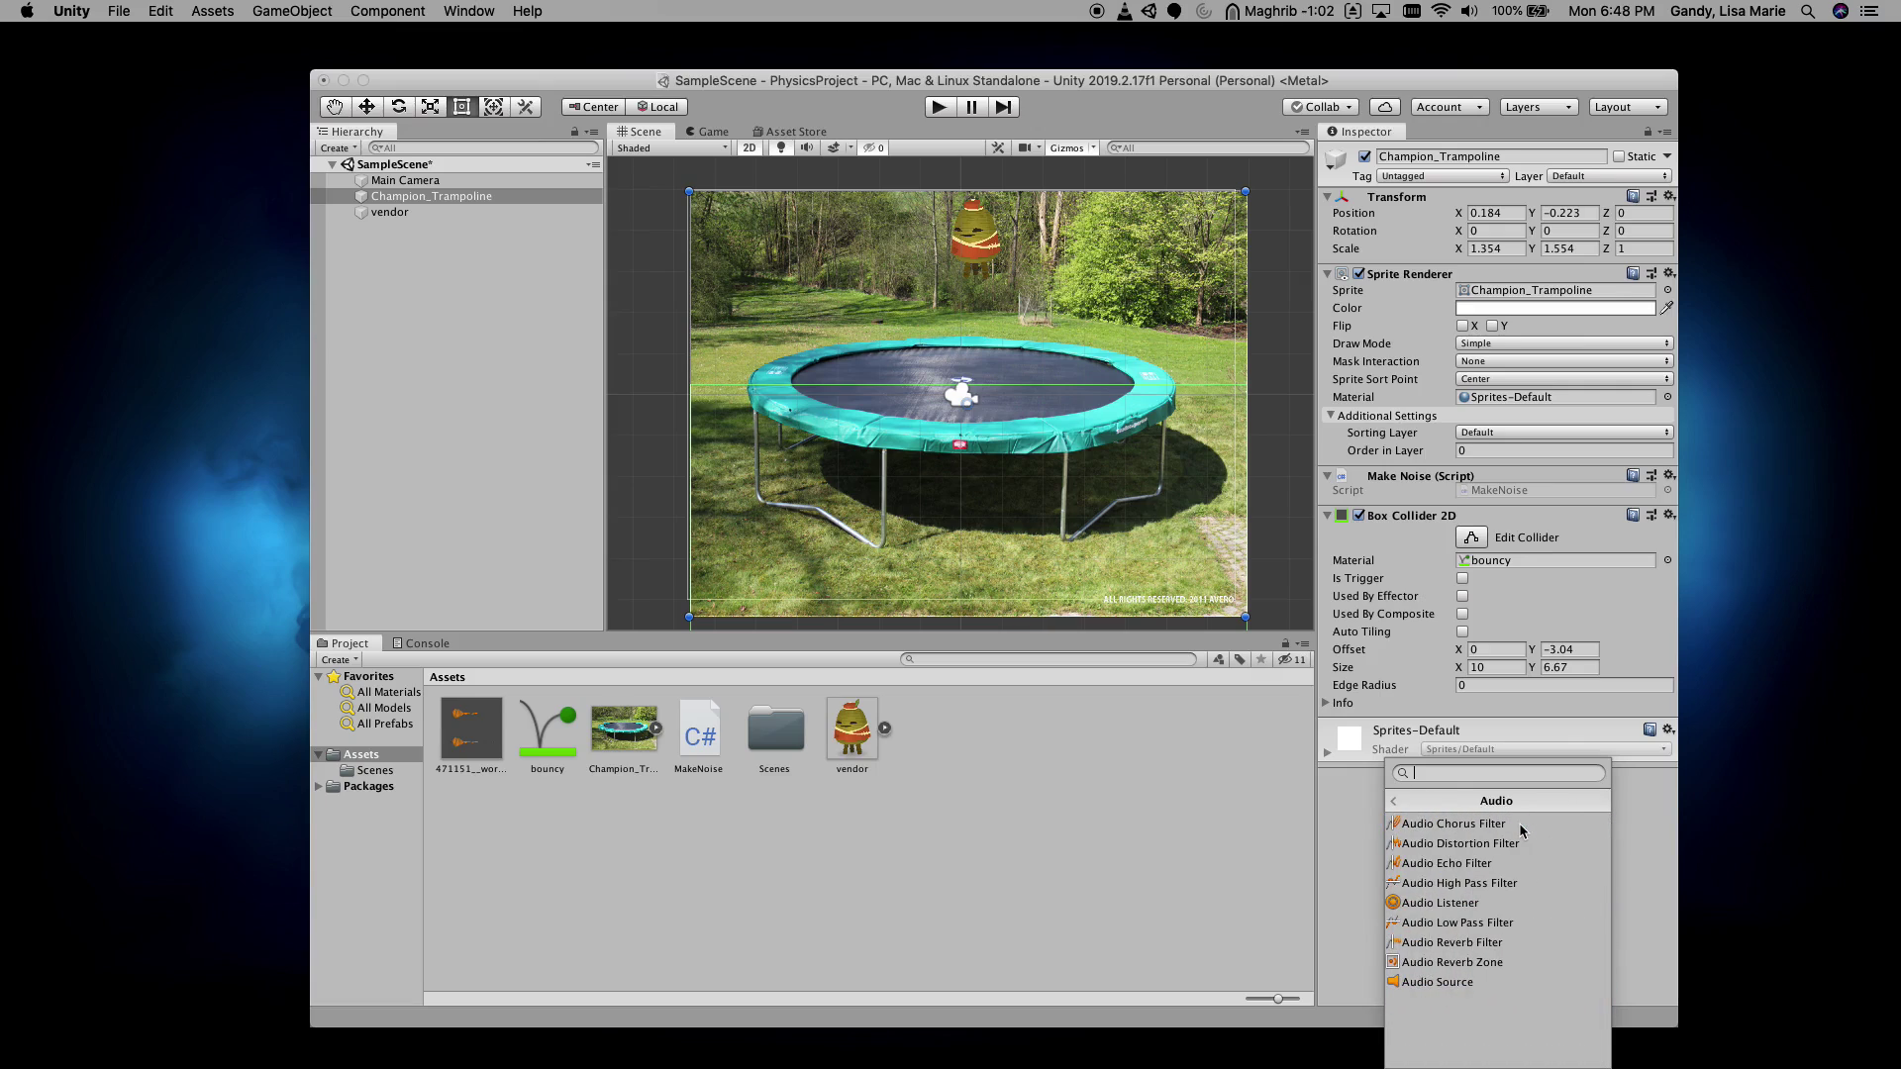
left_click(1477, 981)
left_click_drag(1671, 733, 1656, 832)
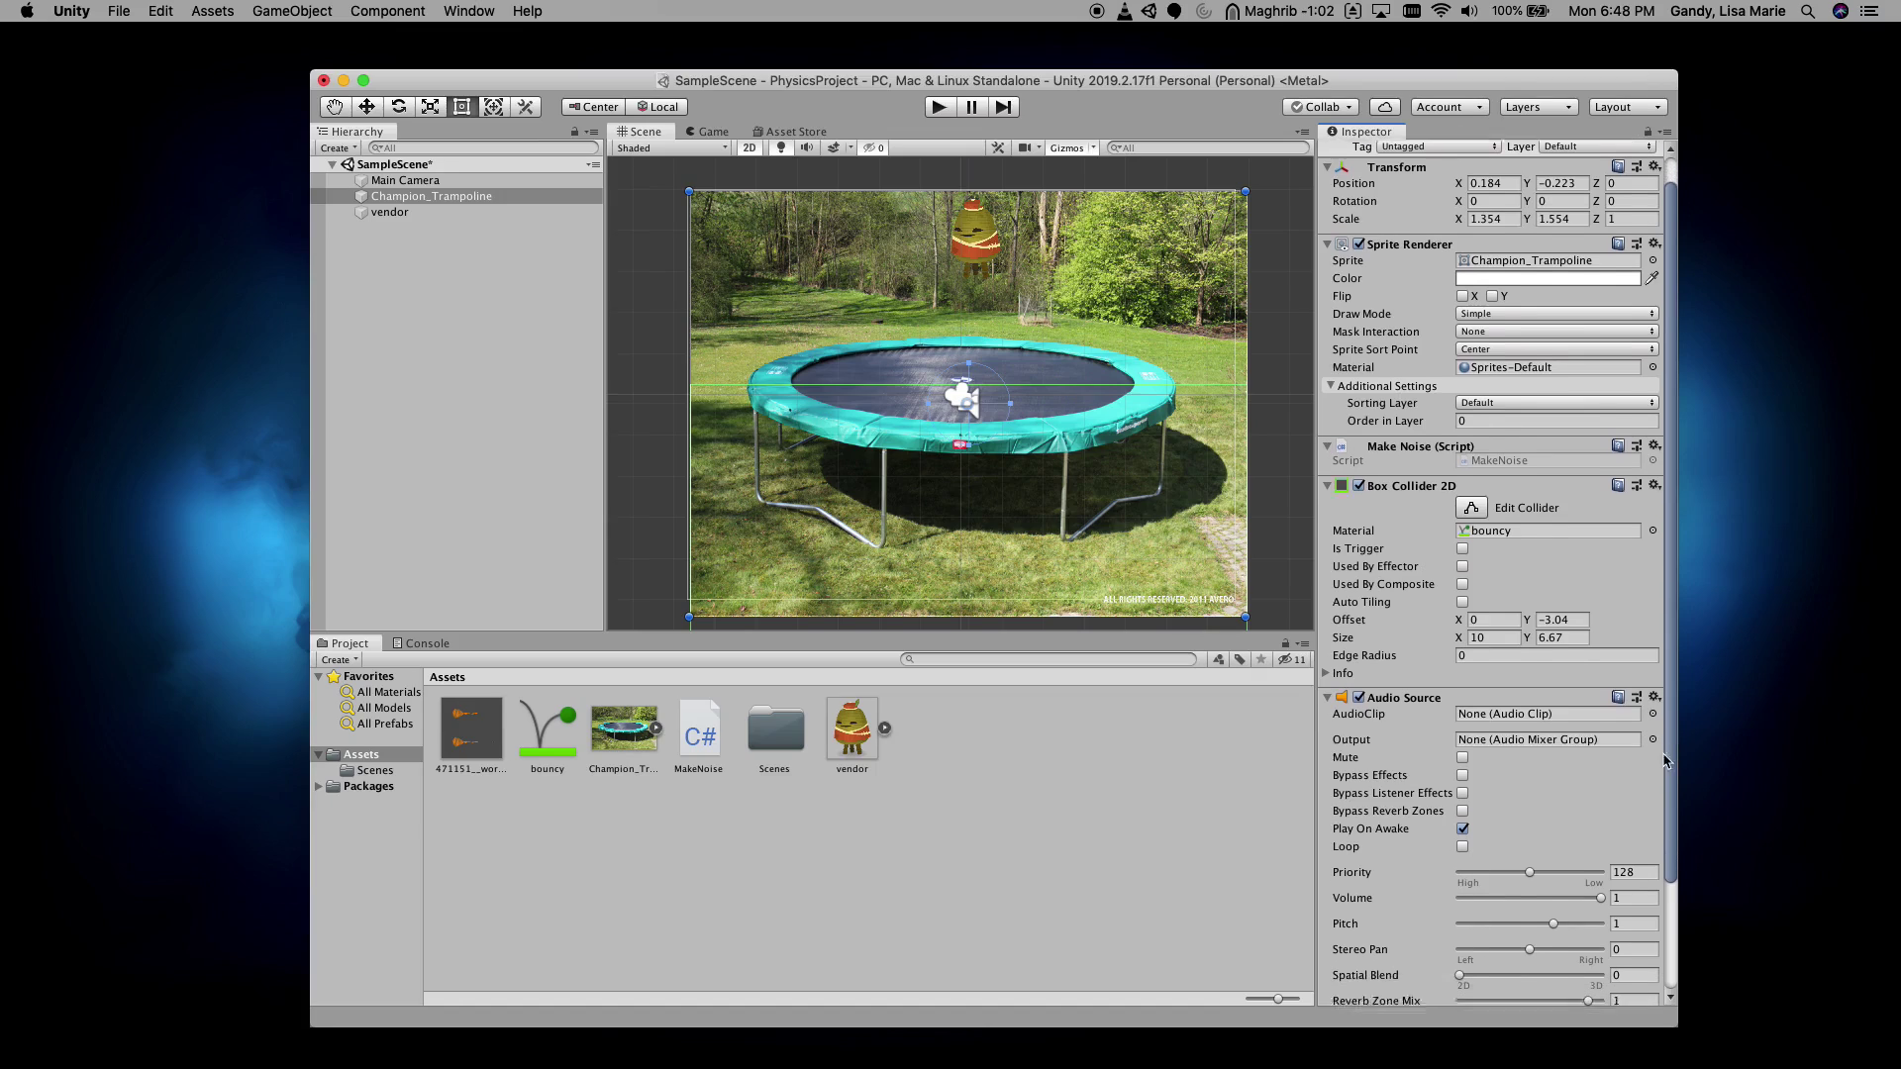
scroll(1656, 832, "down", 2)
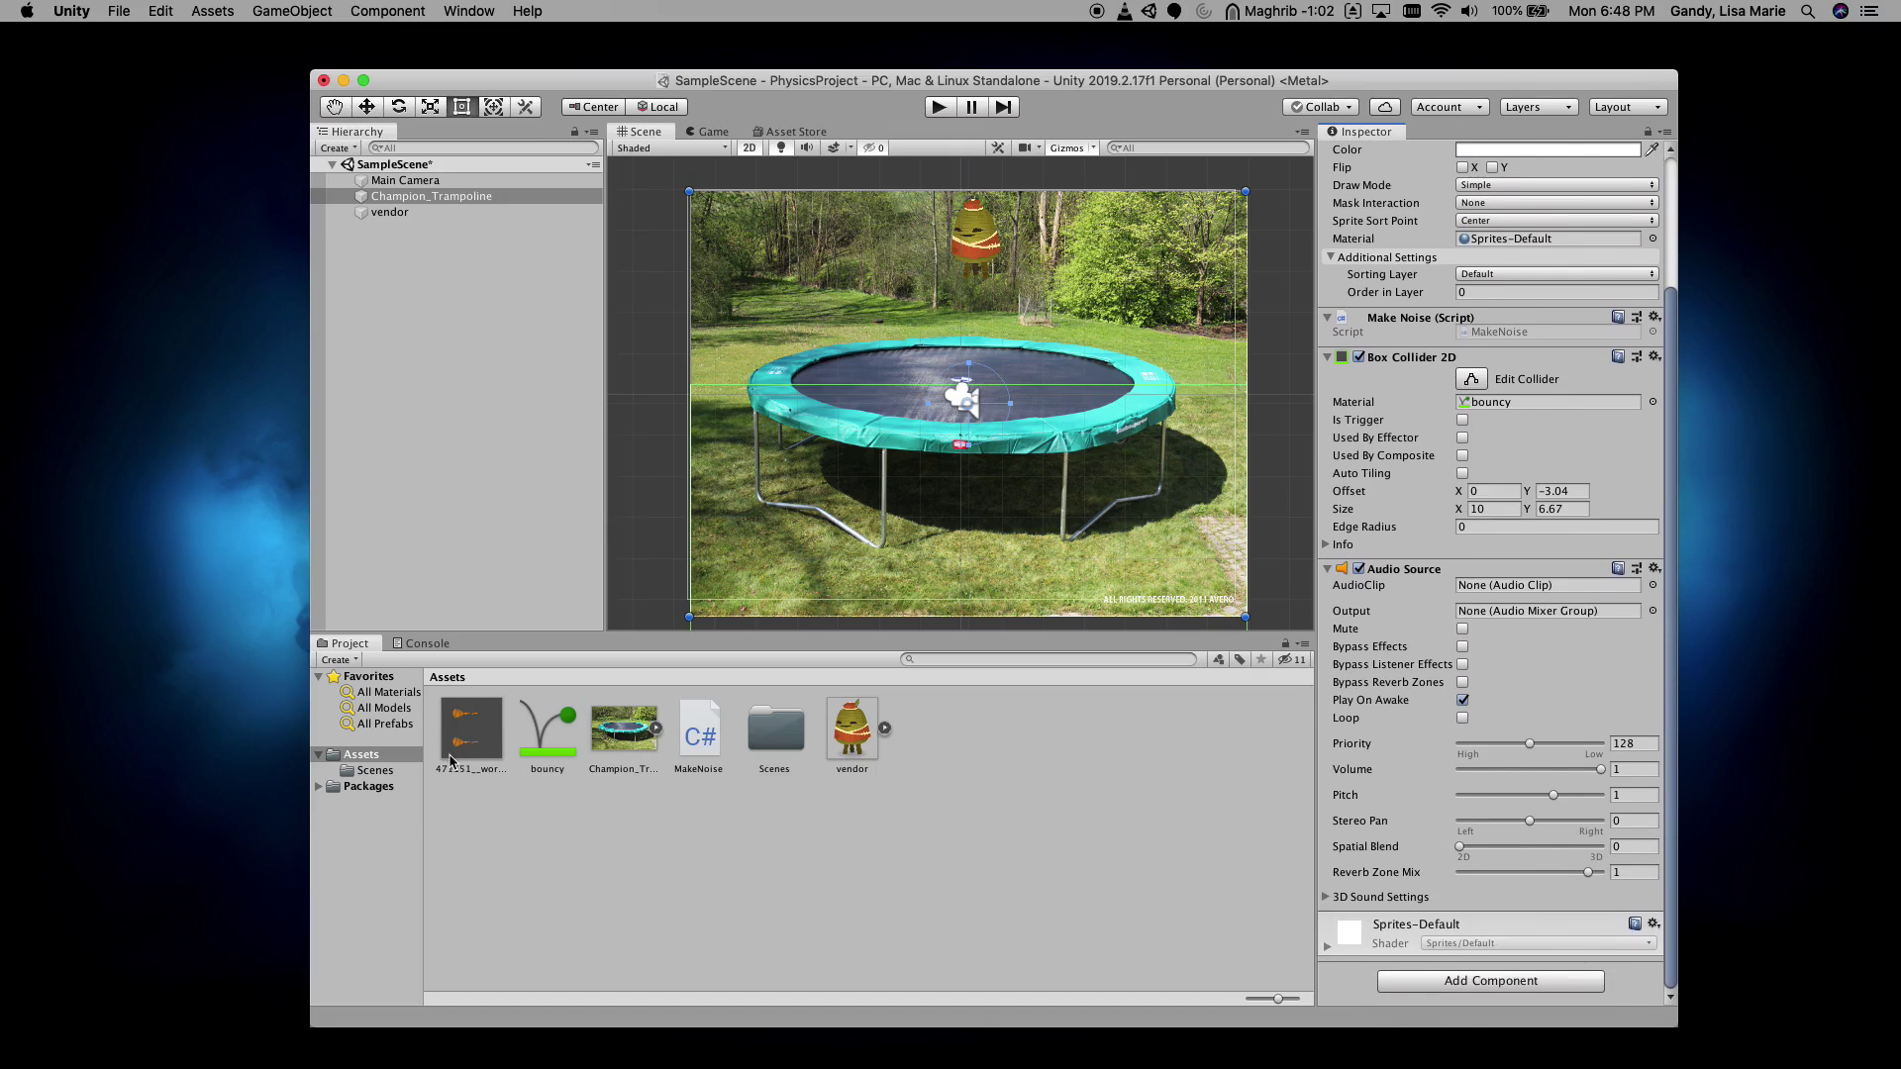
left_click_drag(465, 745, 1495, 592)
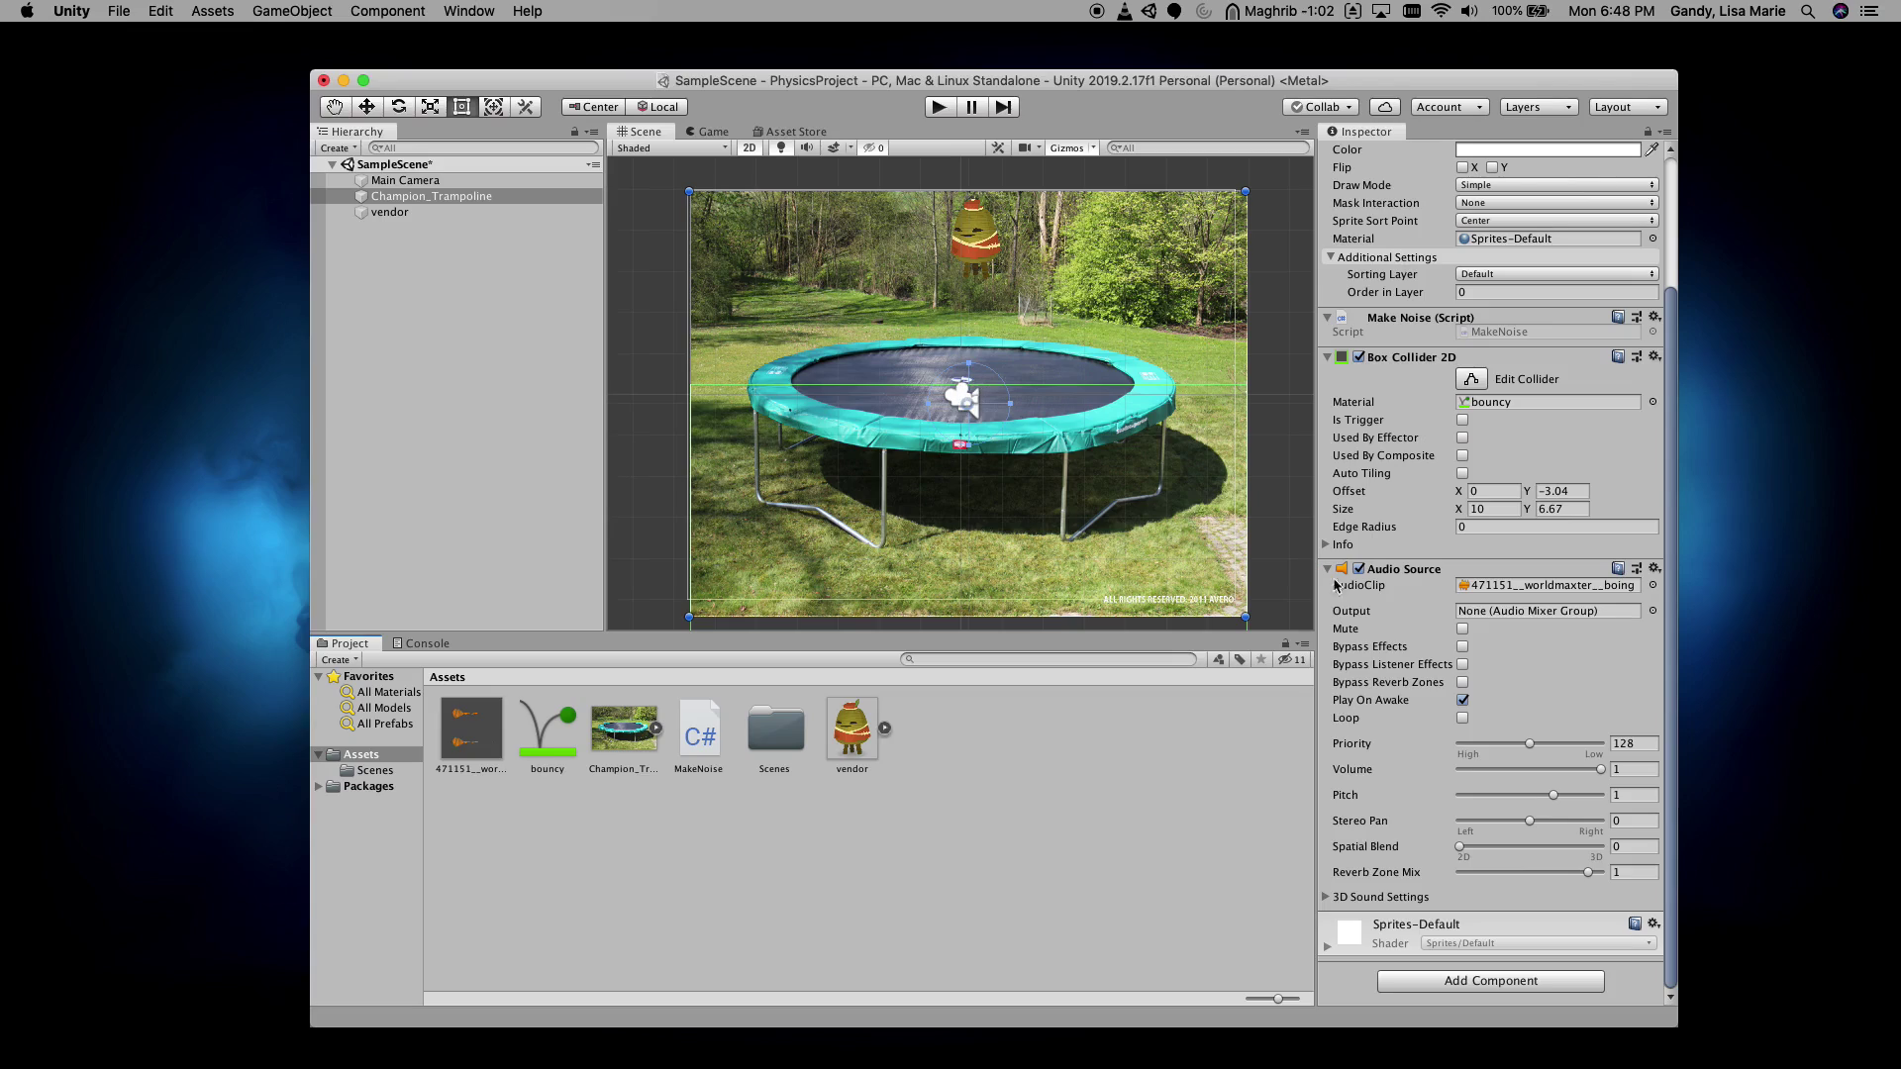
left_click(1462, 700)
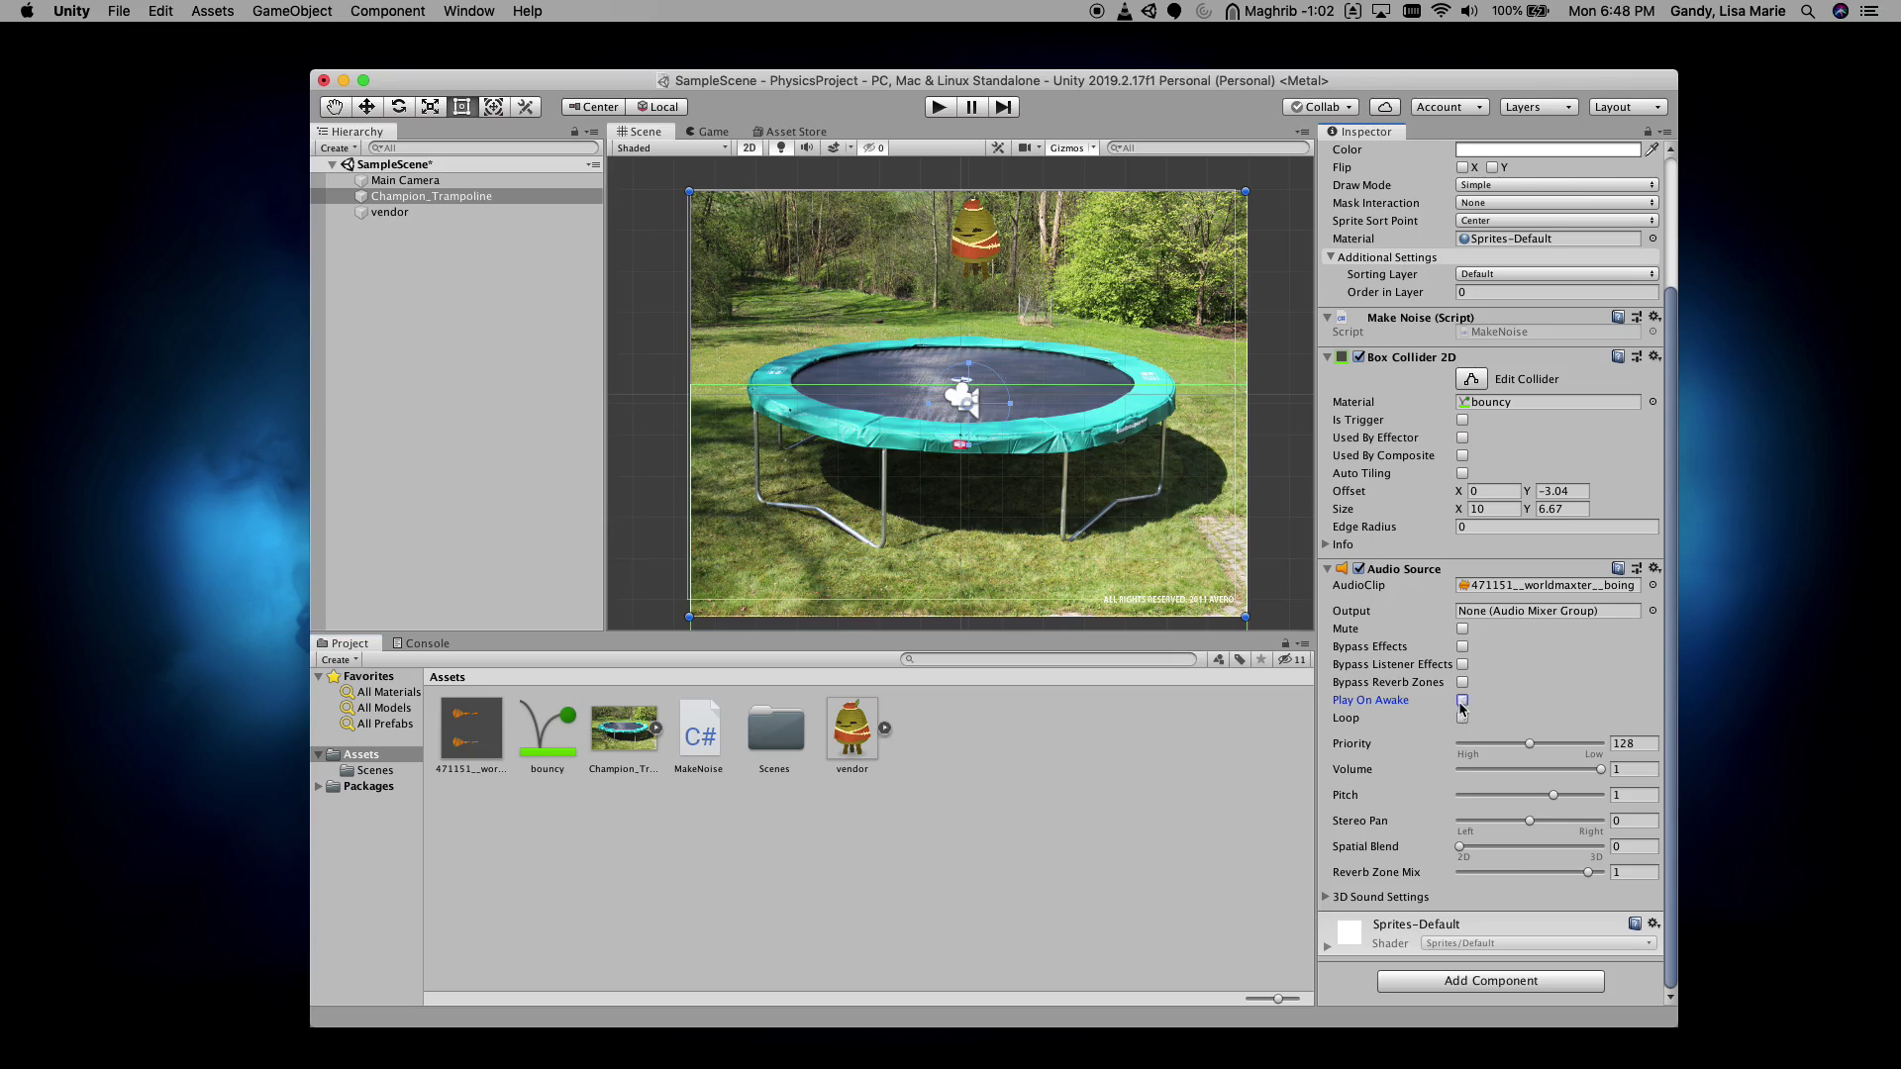
Check the trampoline image's import settings and reselect Champion_Trampoline.
left_click(726, 839)
left_click(624, 749)
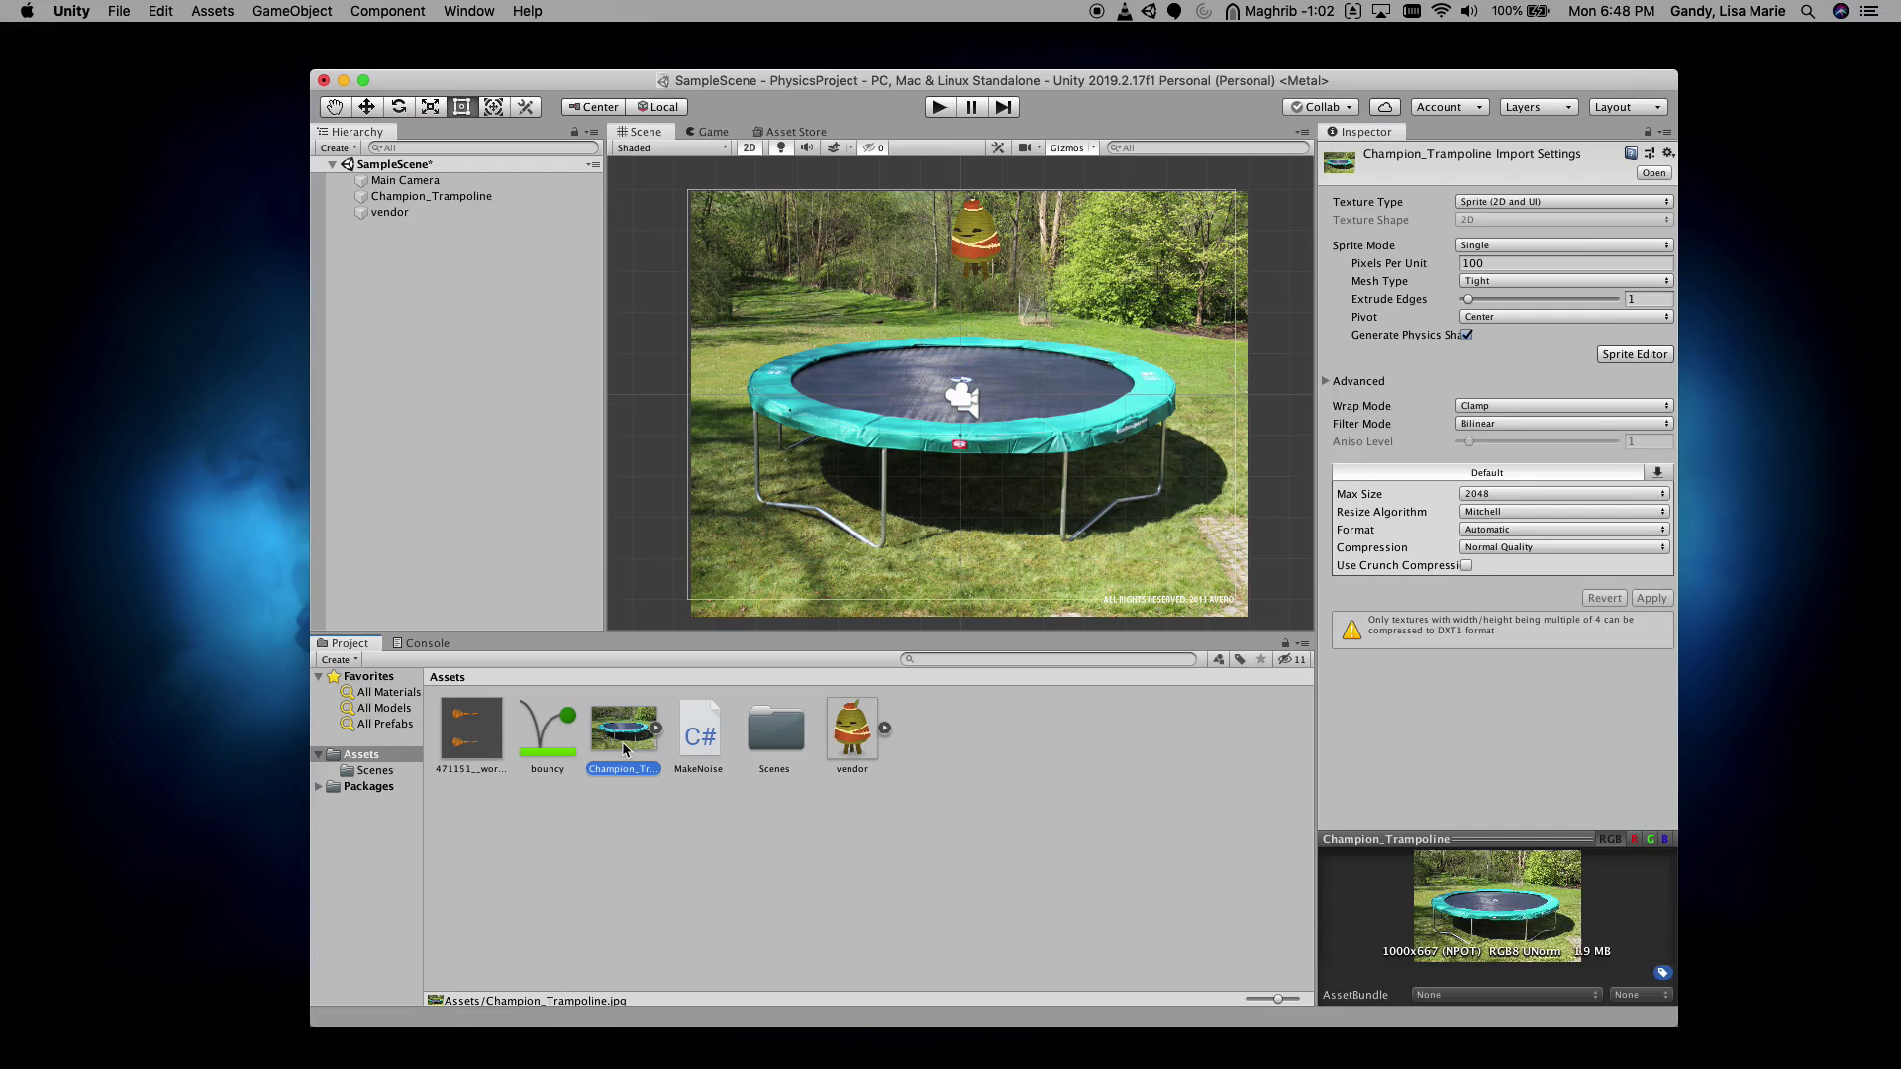
left_click(880, 358)
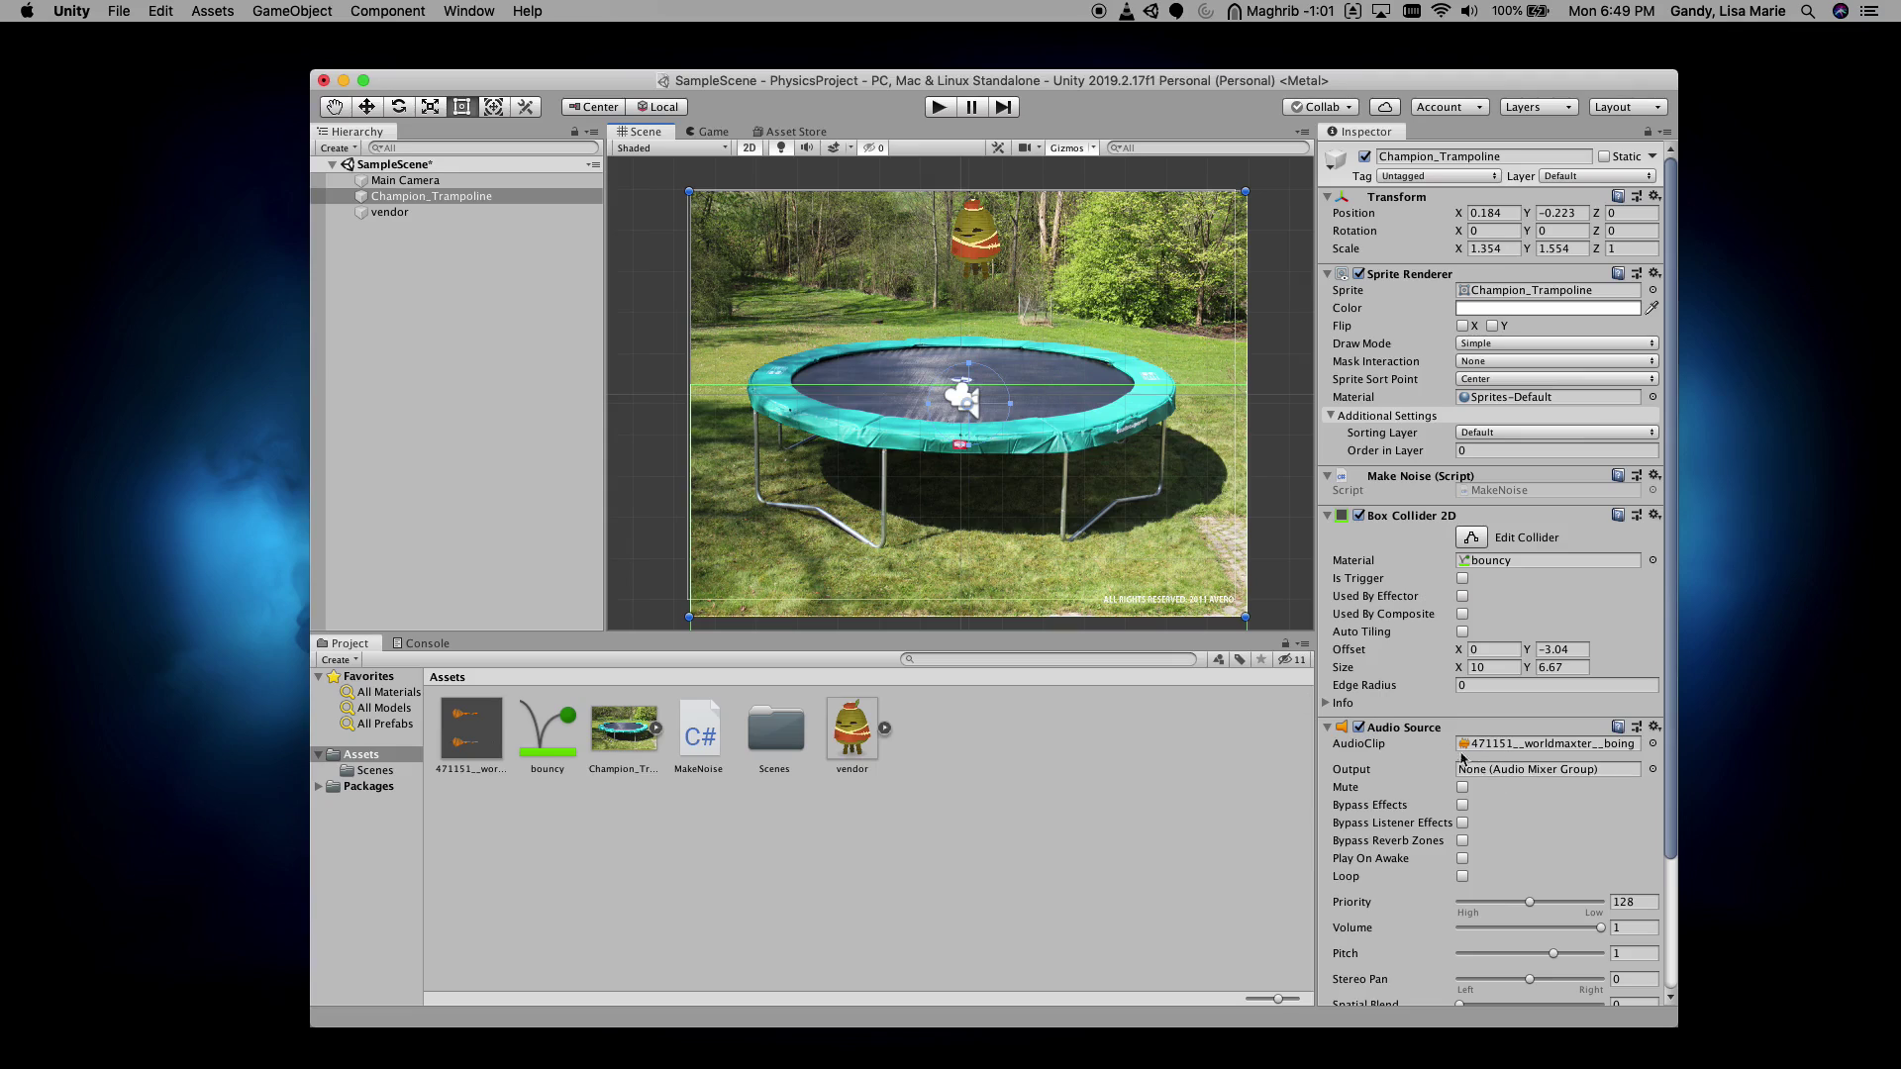
Enter Play mode to watch the vendor land on the trampoline and hear the boing.
left_click(939, 113)
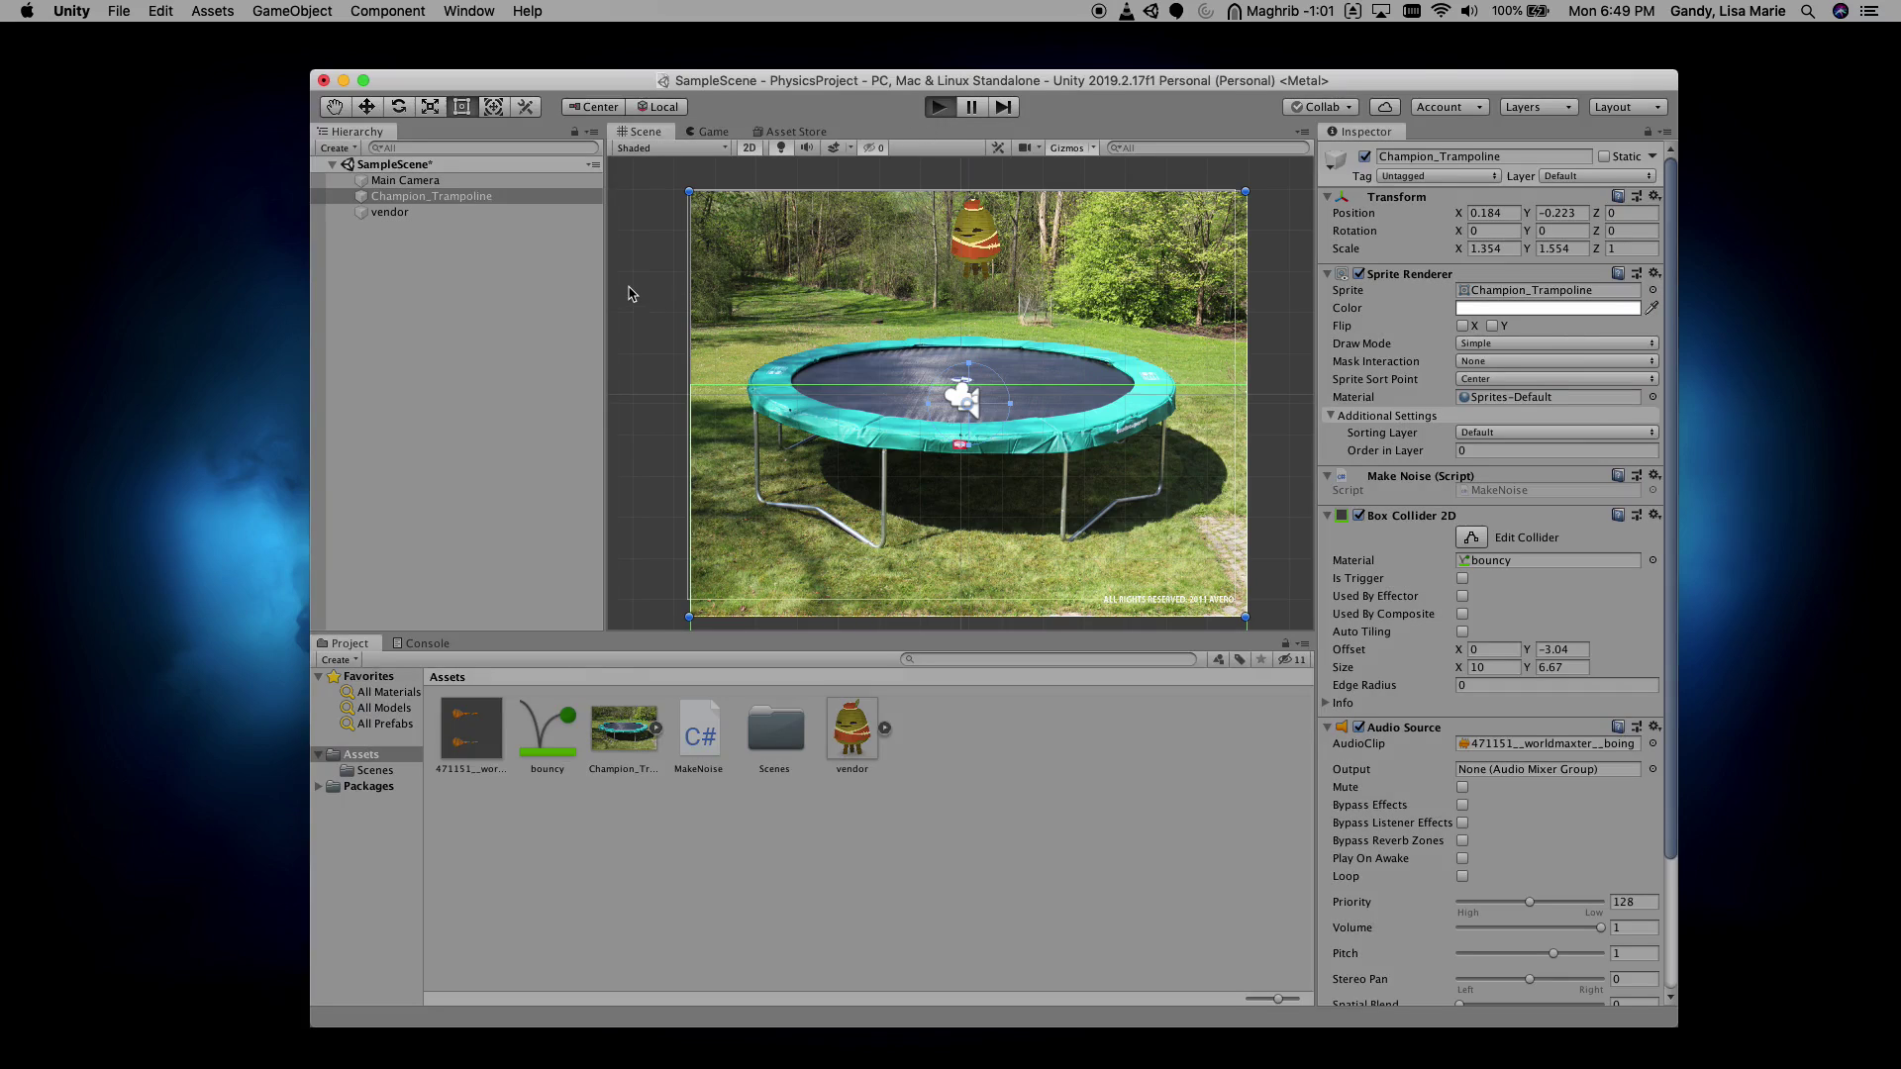